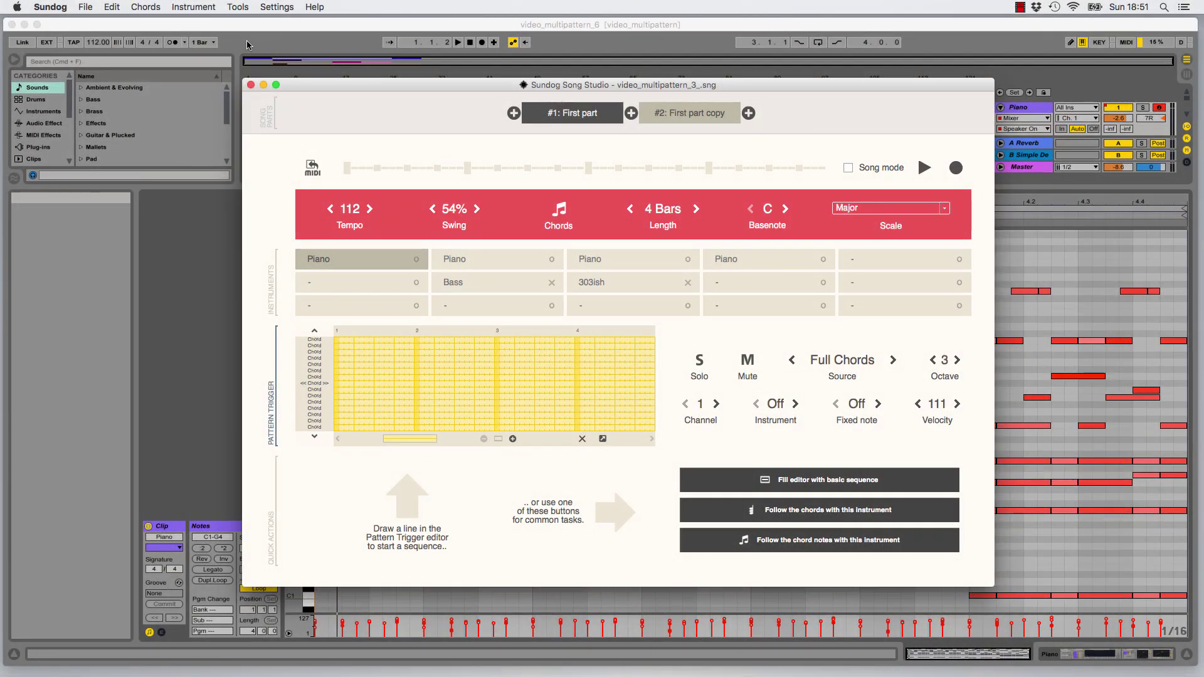
Play the chord clip in Live, then return to Sundog Song Studio.
left_click(247, 40)
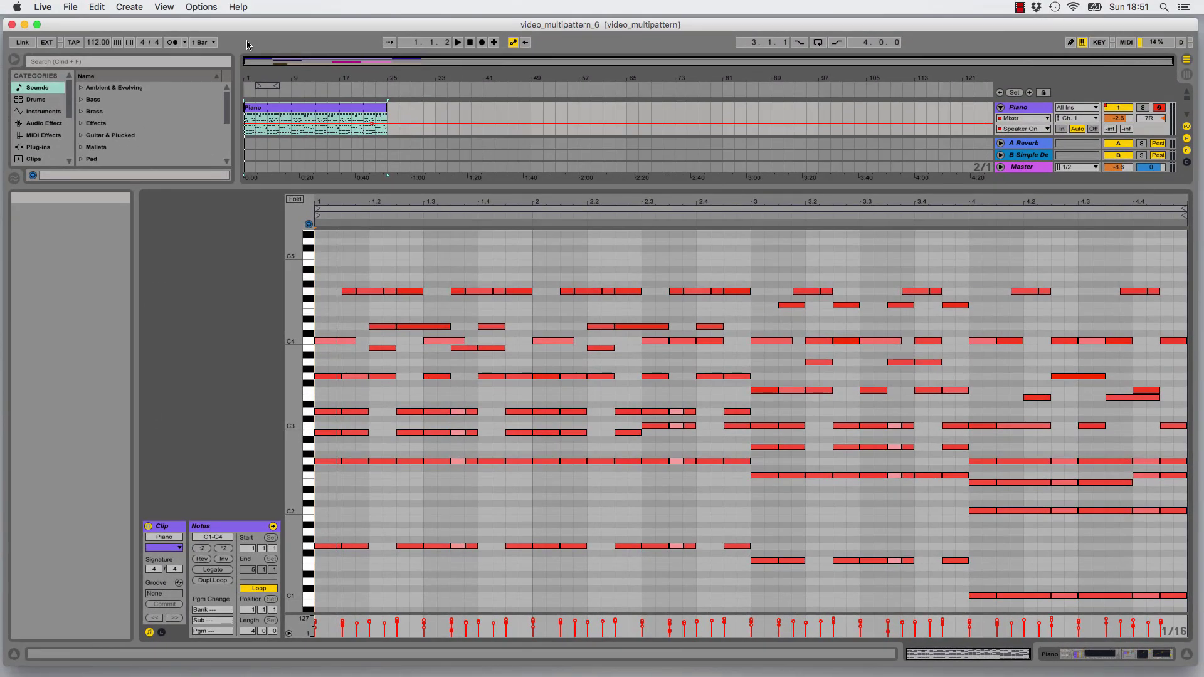
key("super+Tab")
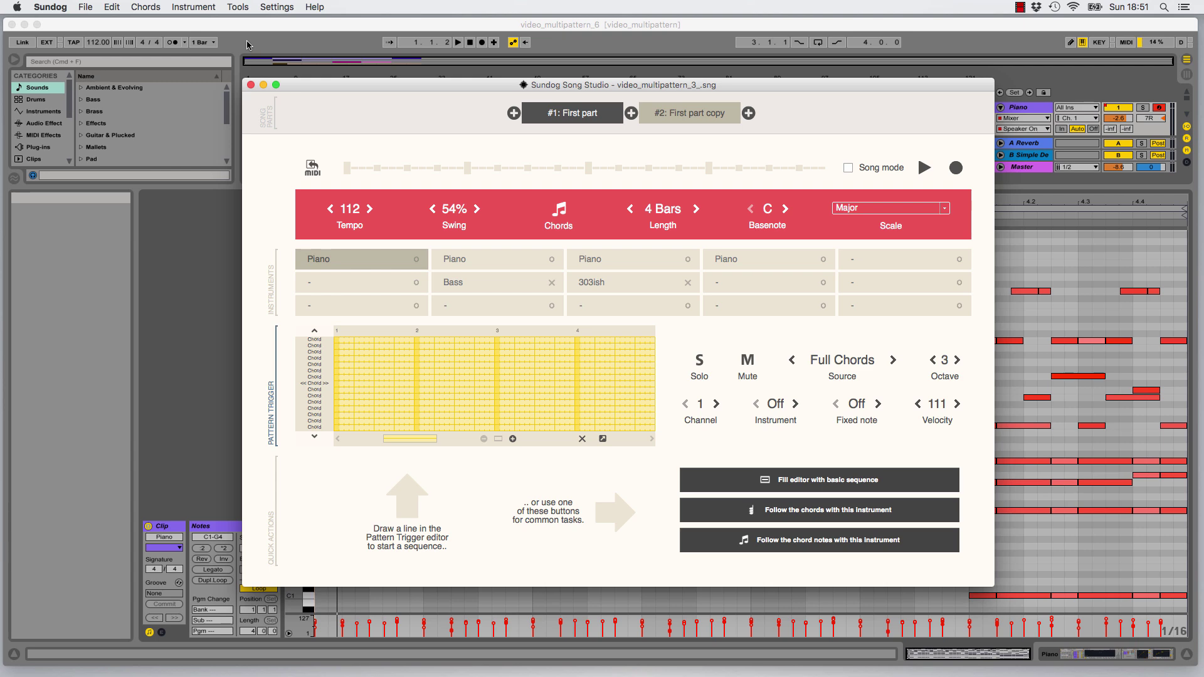
key("super+Tab")
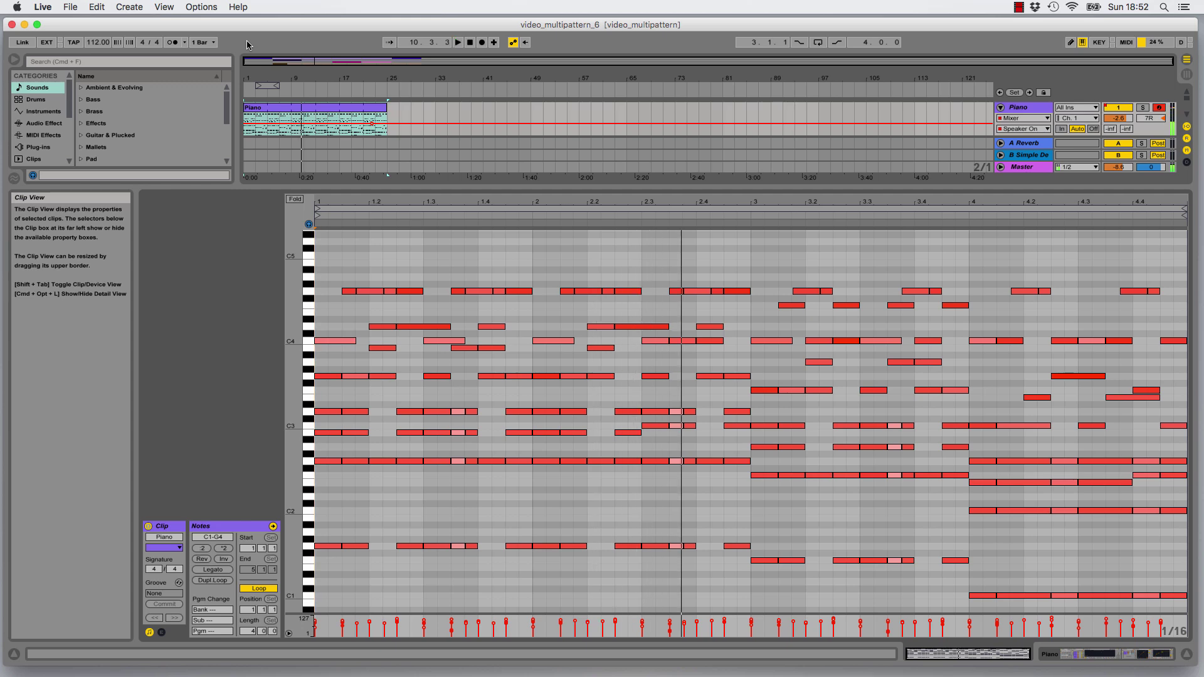
key("super+Tab")
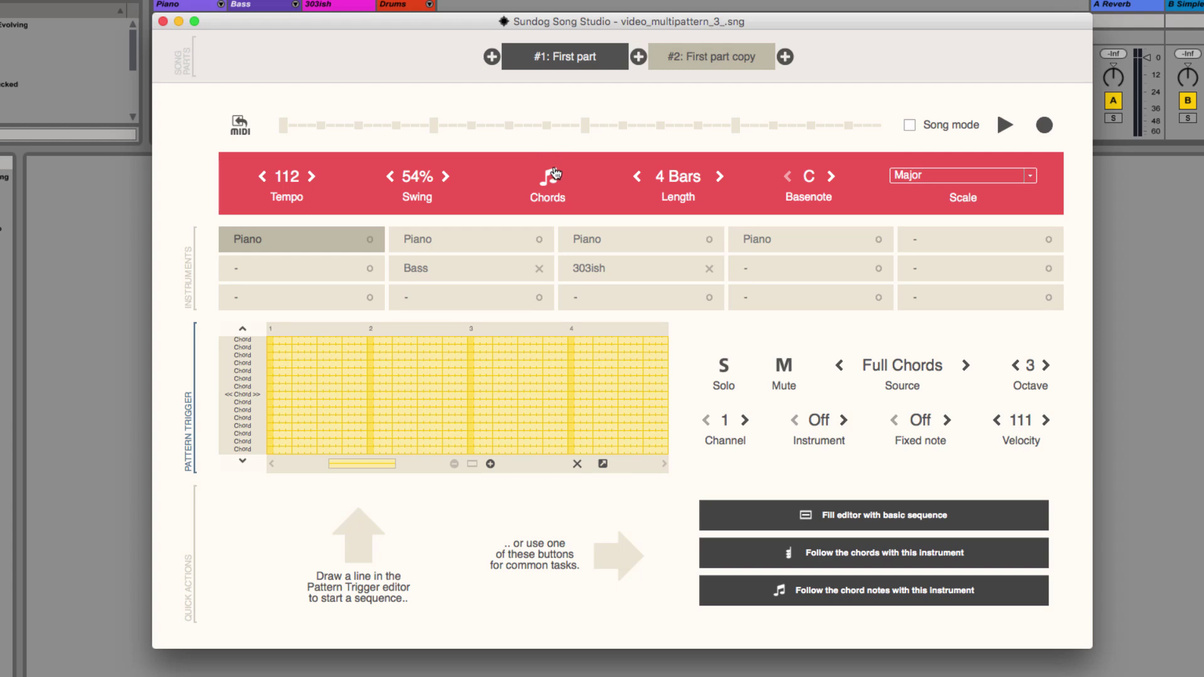
Build the progression Gmaj, G, Fmaj, Cmaj, Csus4 and stop the preview.
left_click(551, 186)
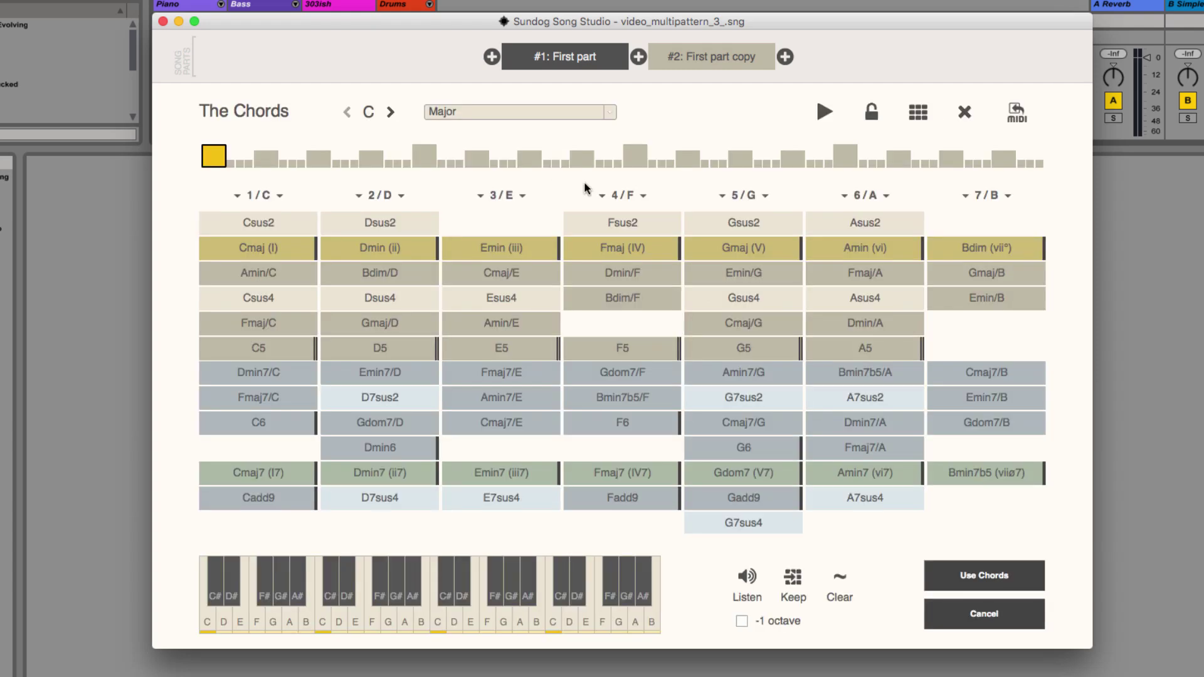
left_click(744, 247)
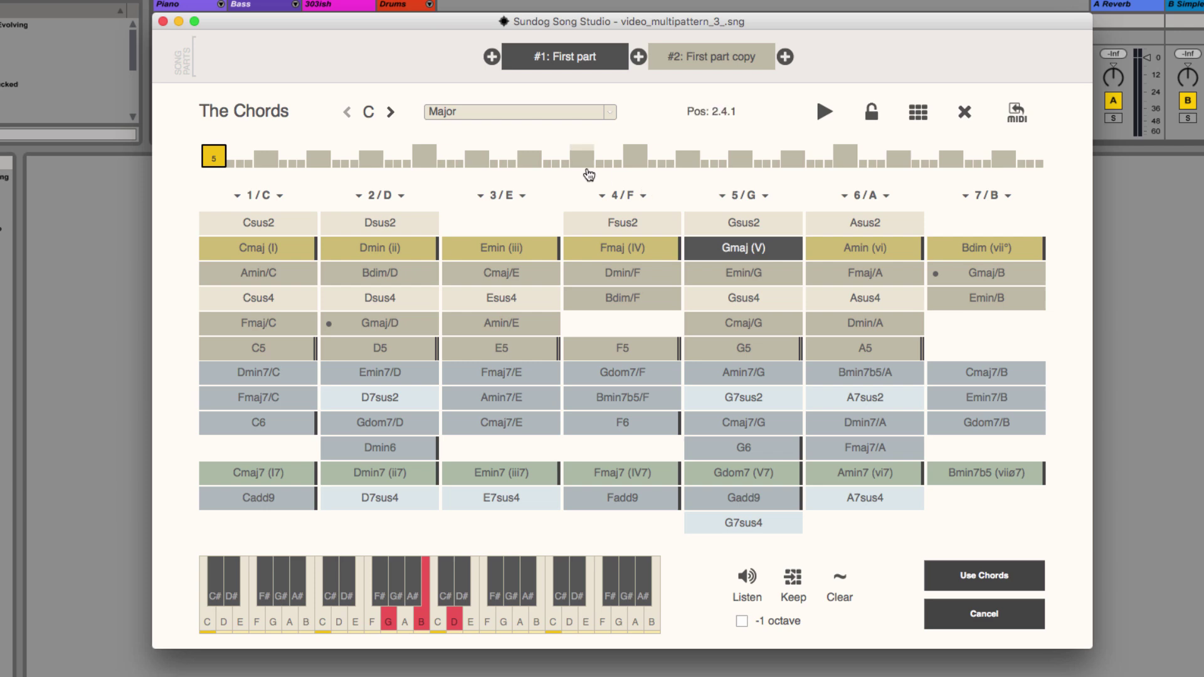
left_click_drag(743, 247, 529, 158)
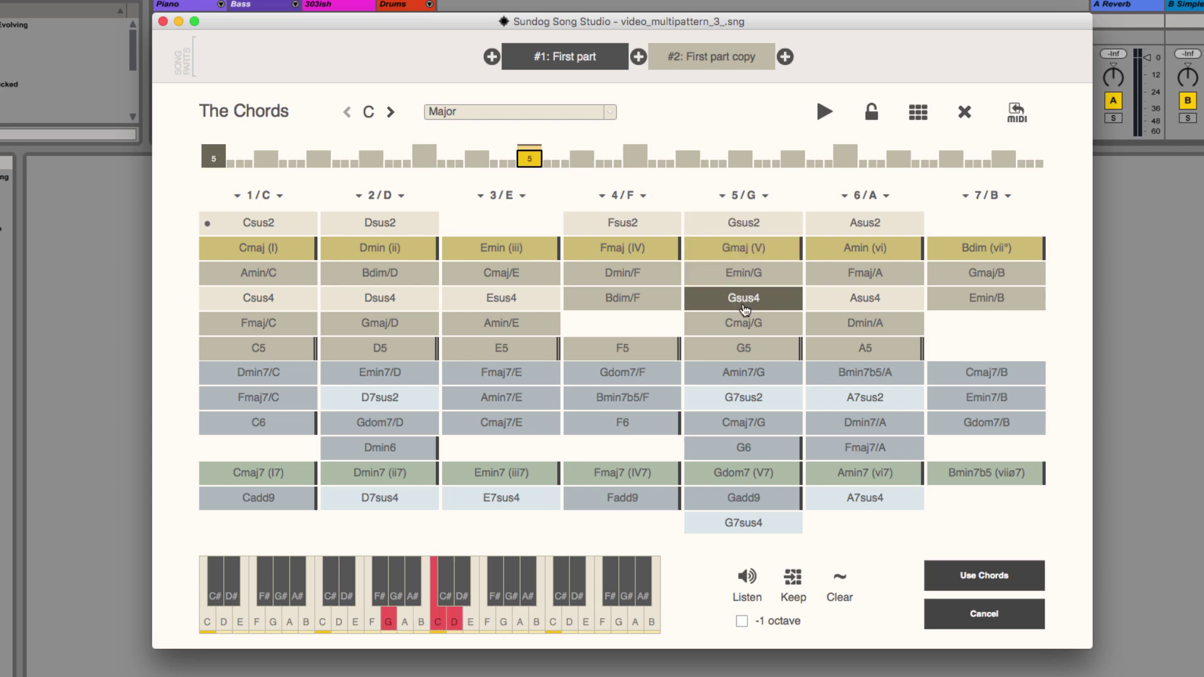
left_click_drag(753, 273, 601, 158)
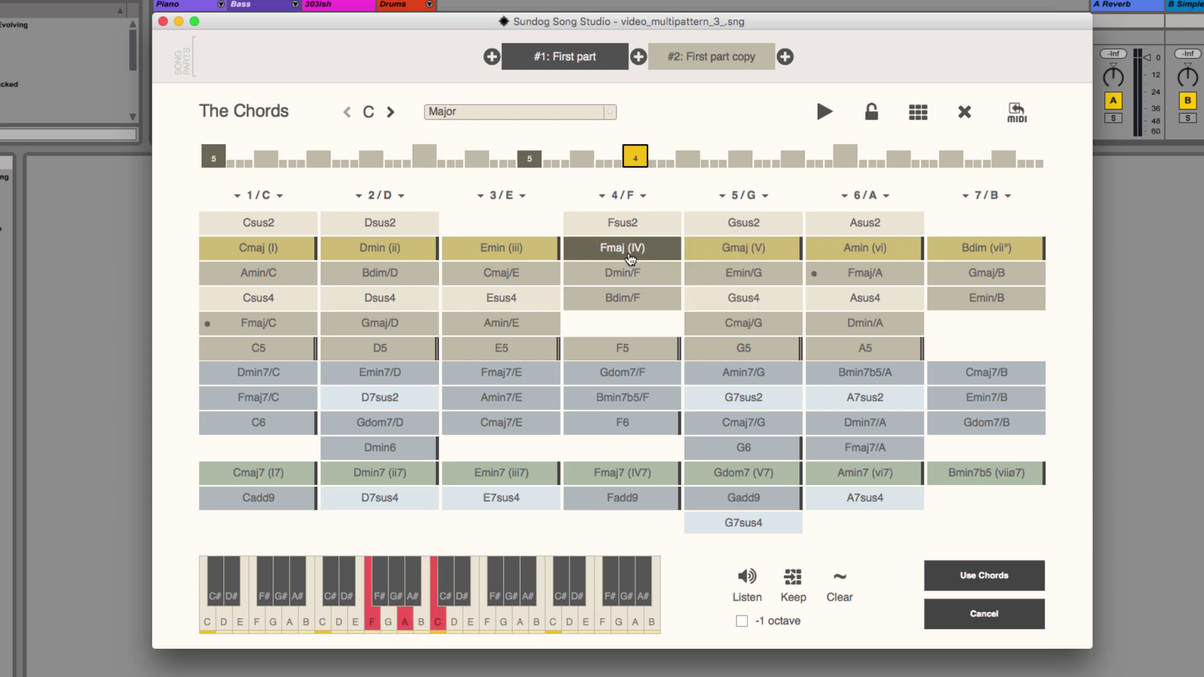
left_click_drag(623, 248, 634, 158)
left_click_drag(258, 247, 990, 170)
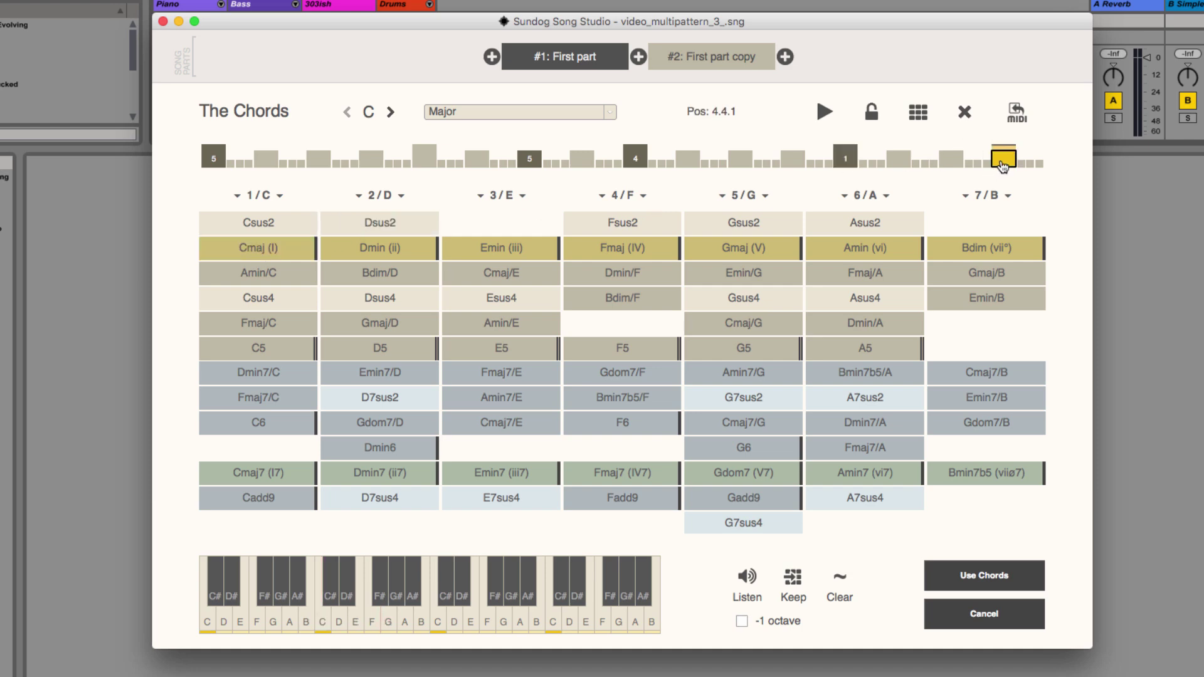
left_click(258, 298)
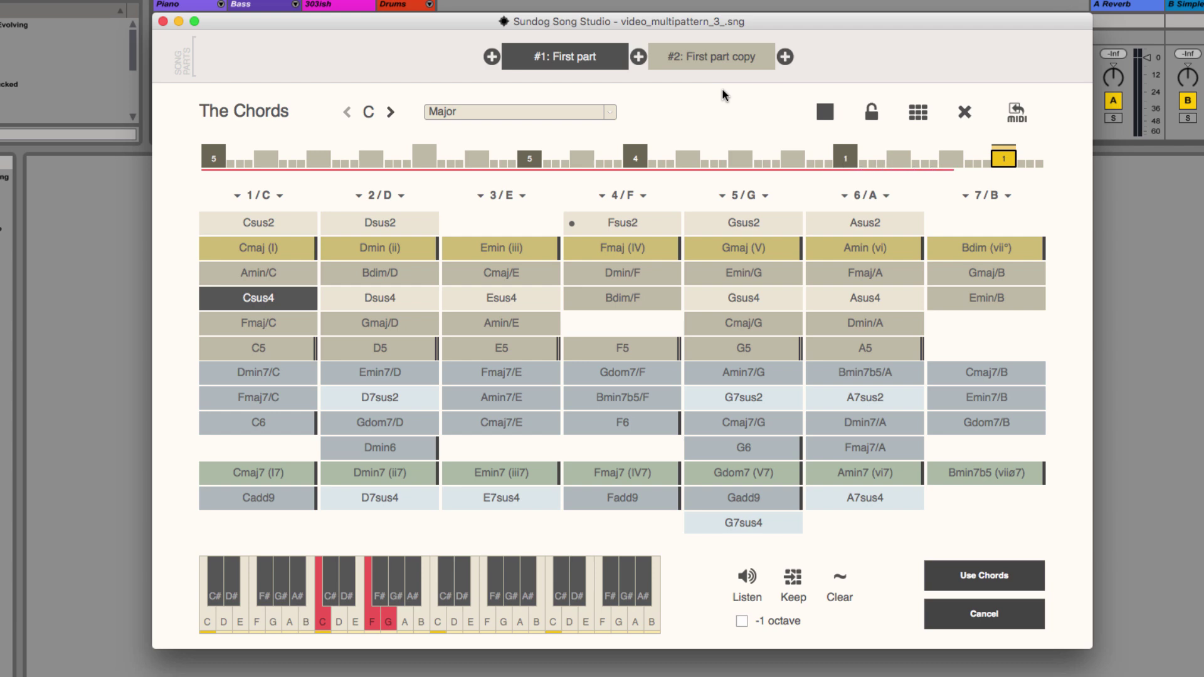
key("space")
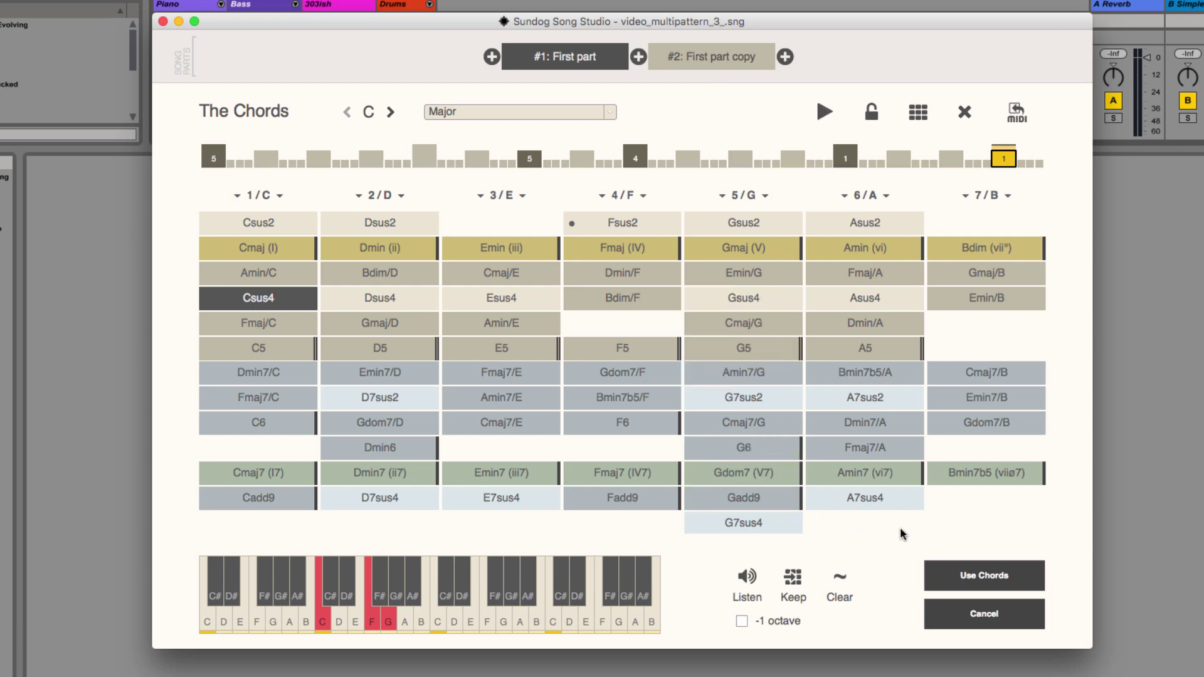
Apply the chords, make the first Piano follow them, and audition the part.
left_click(970, 574)
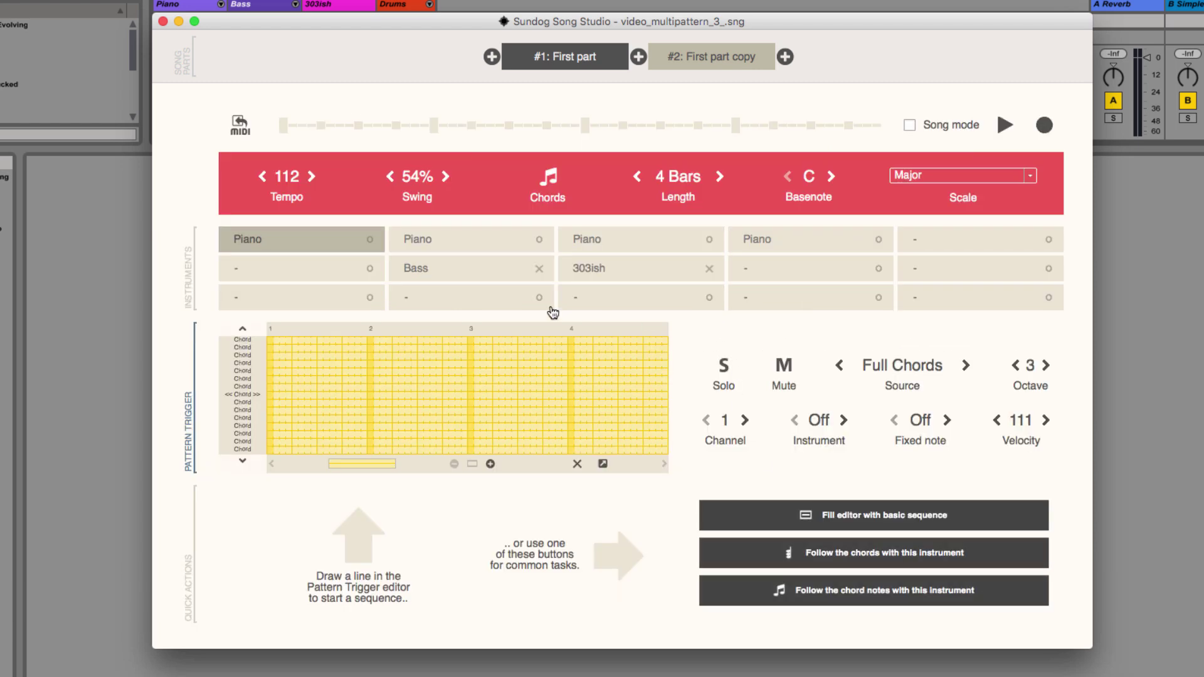
left_click(316, 238)
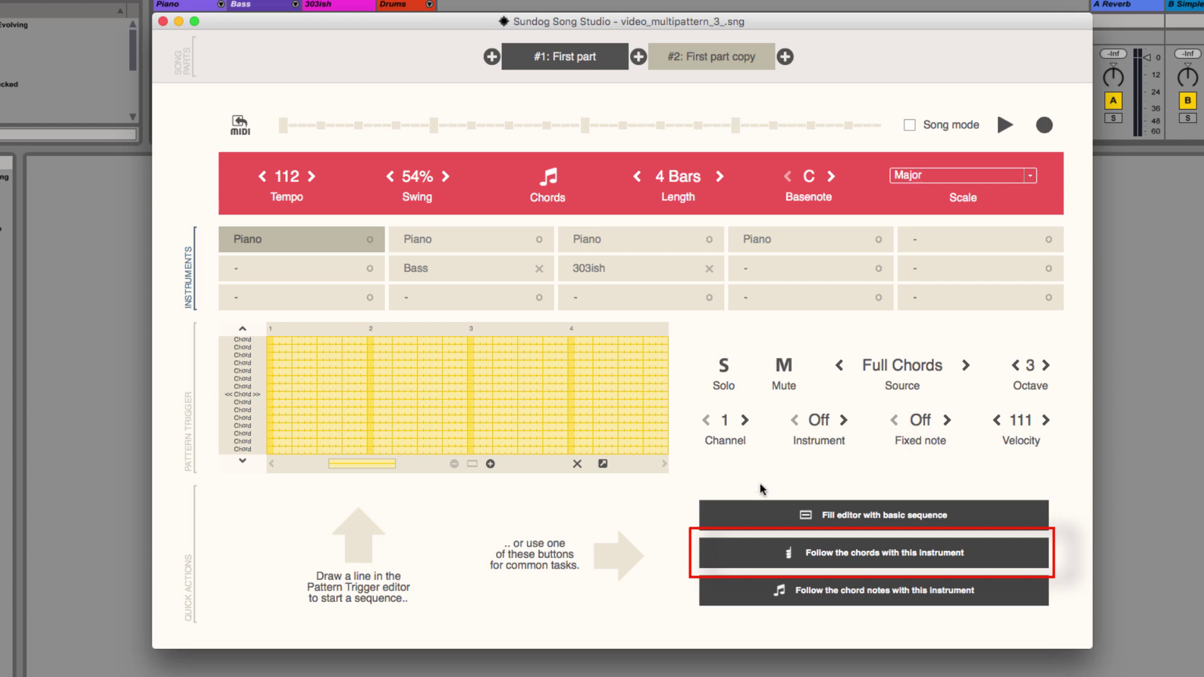
left_click(779, 552)
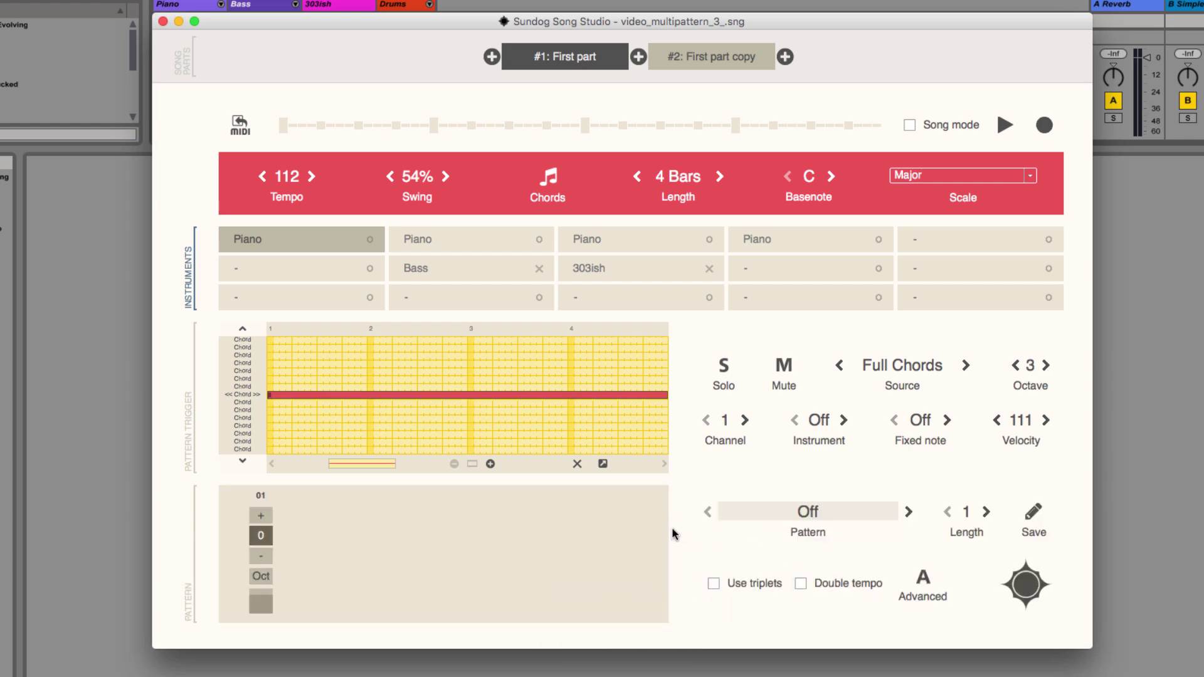
key("space")
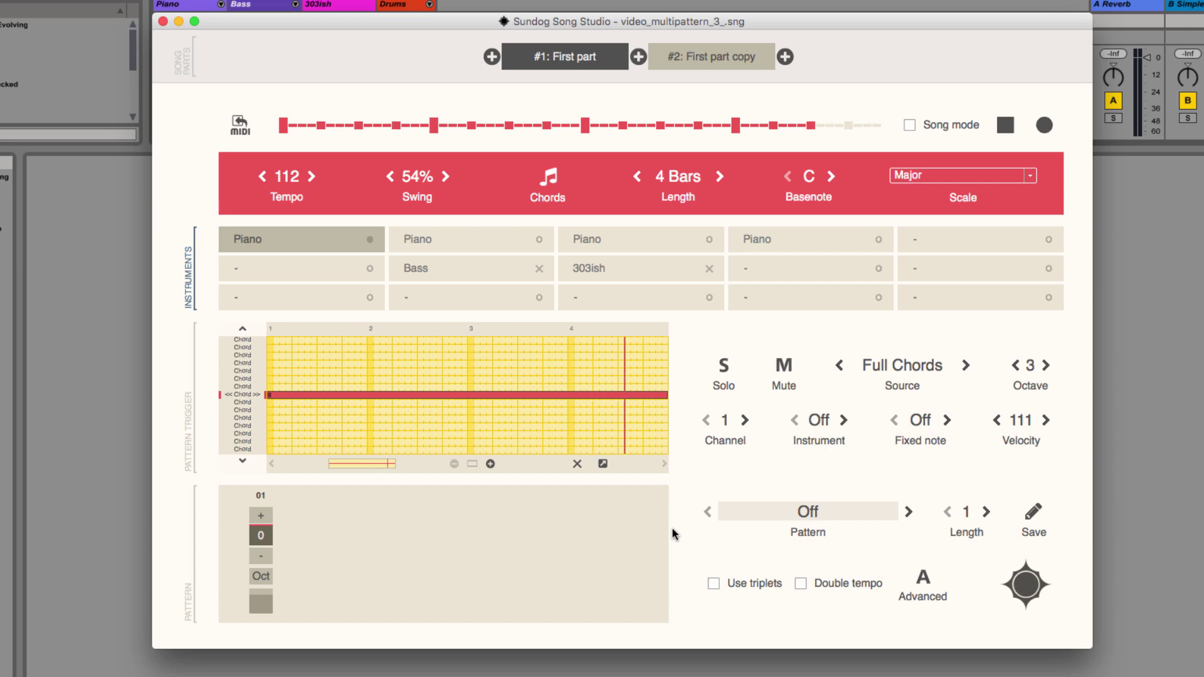
key("space")
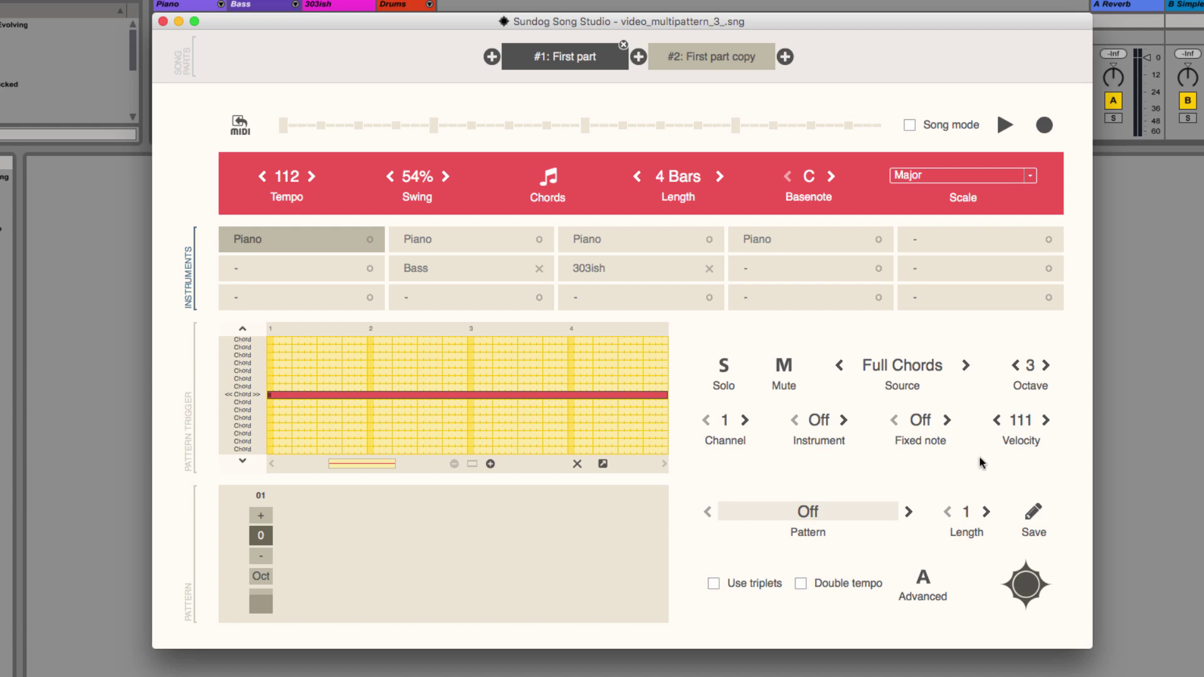
Set the first piano pattern to 16 steps with hits on steps 3, 5, 7, 9, 11, 13, 15.
left_click(968, 516)
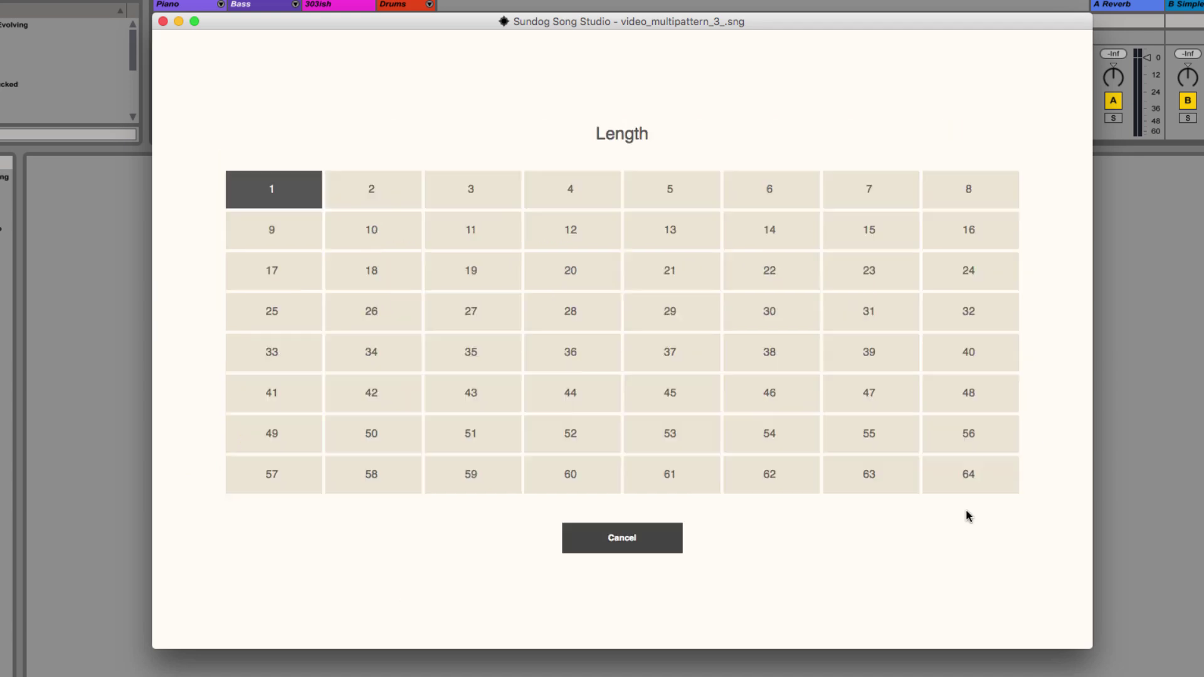
left_click(990, 243)
left_click(309, 536)
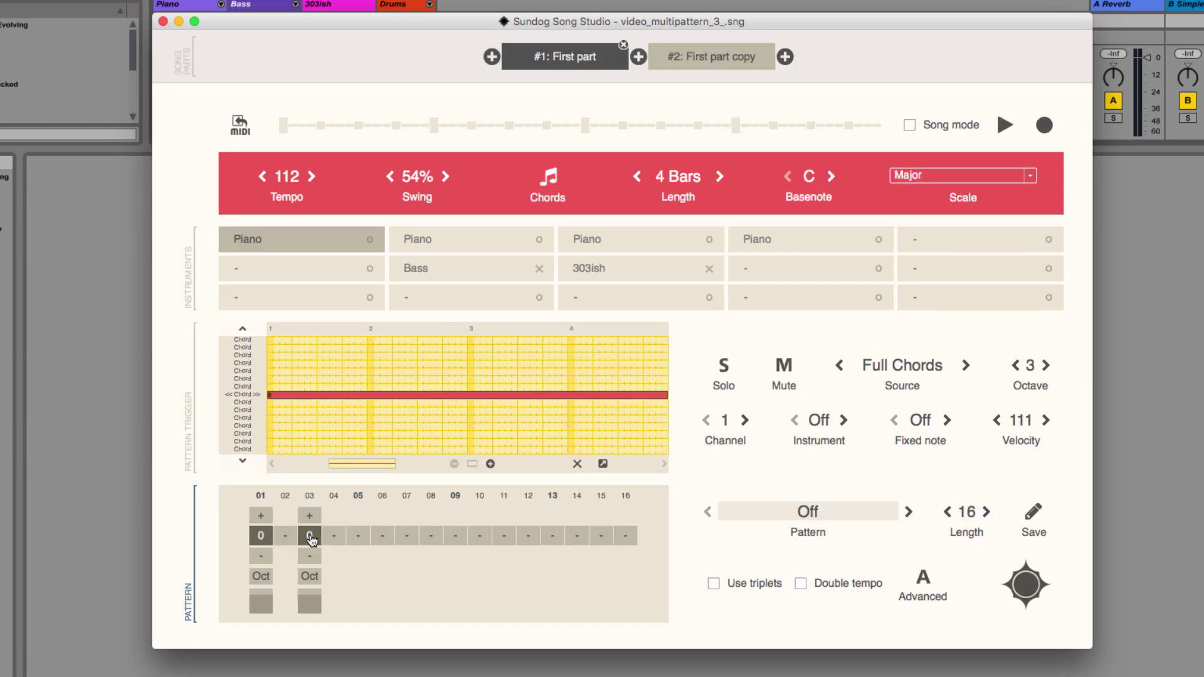
left_click(358, 535)
left_click(407, 536)
left_click(455, 534)
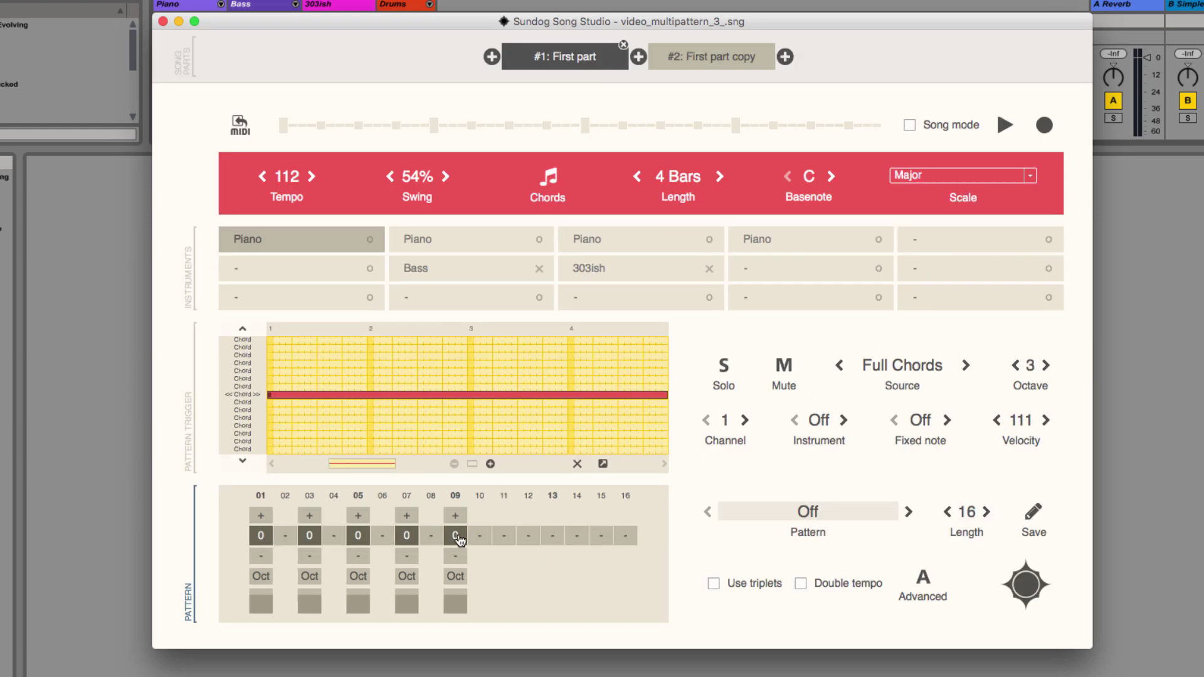
left_click(504, 535)
left_click(552, 535)
left_click(601, 535)
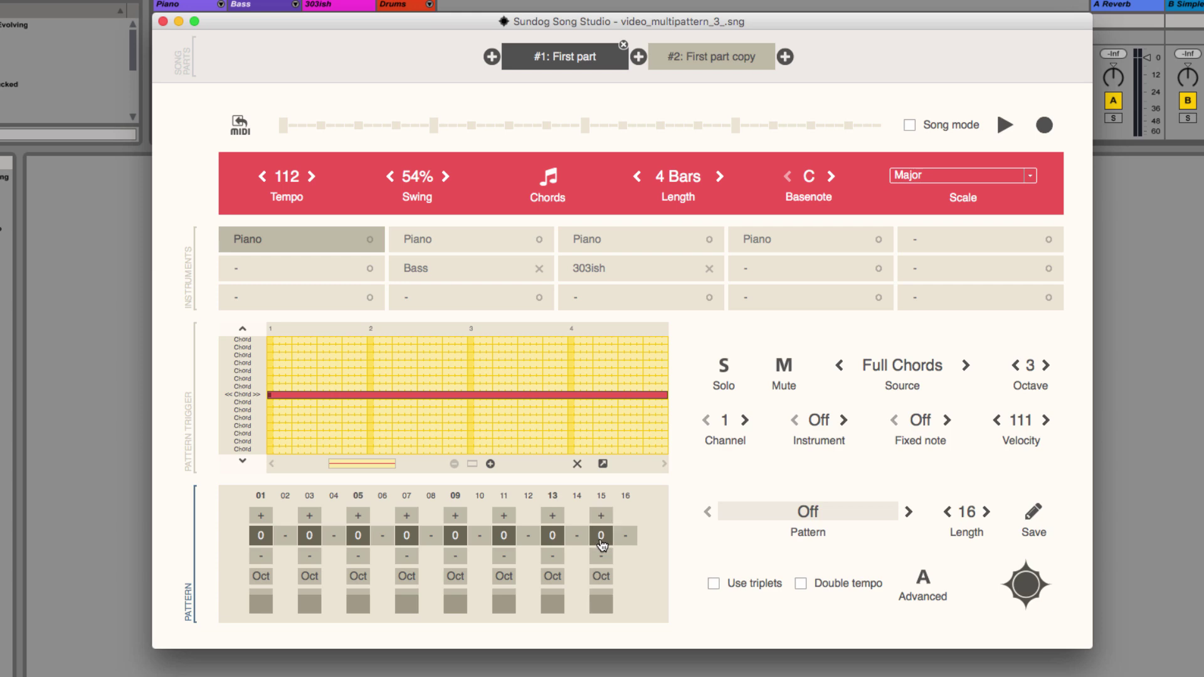
While auditioning, raise steps 5 and 13 an octave and add a step 12 hit.
key("space")
left_click(358, 575)
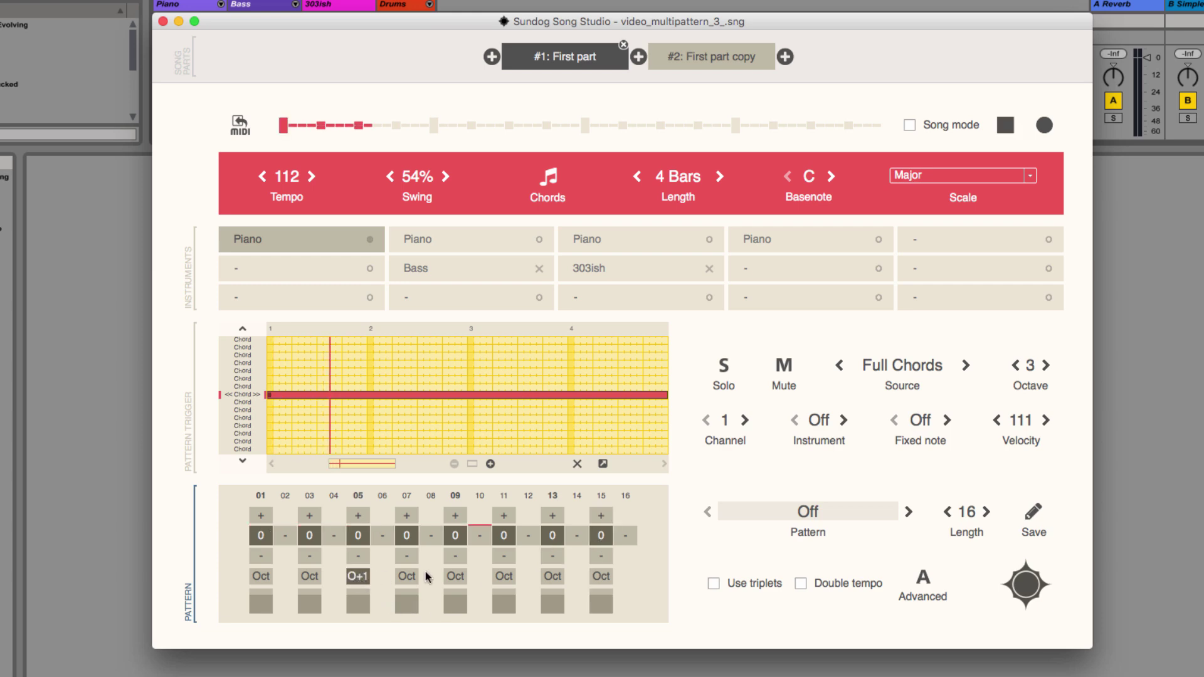
left_click(551, 577)
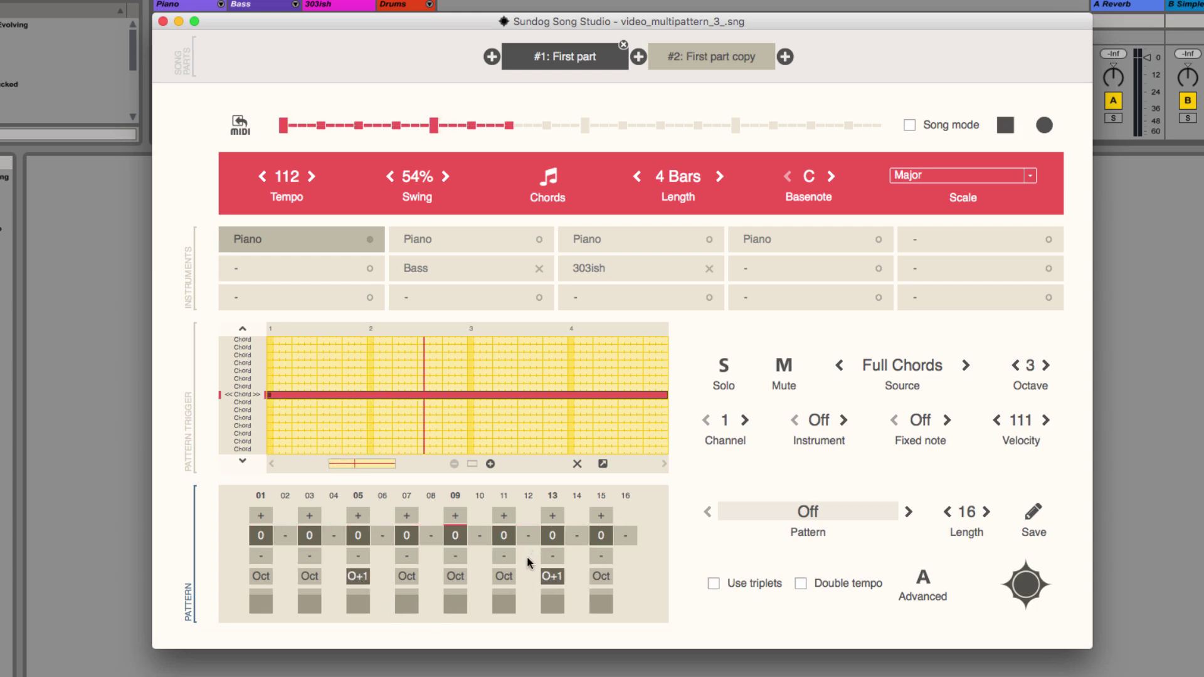
left_click(528, 535)
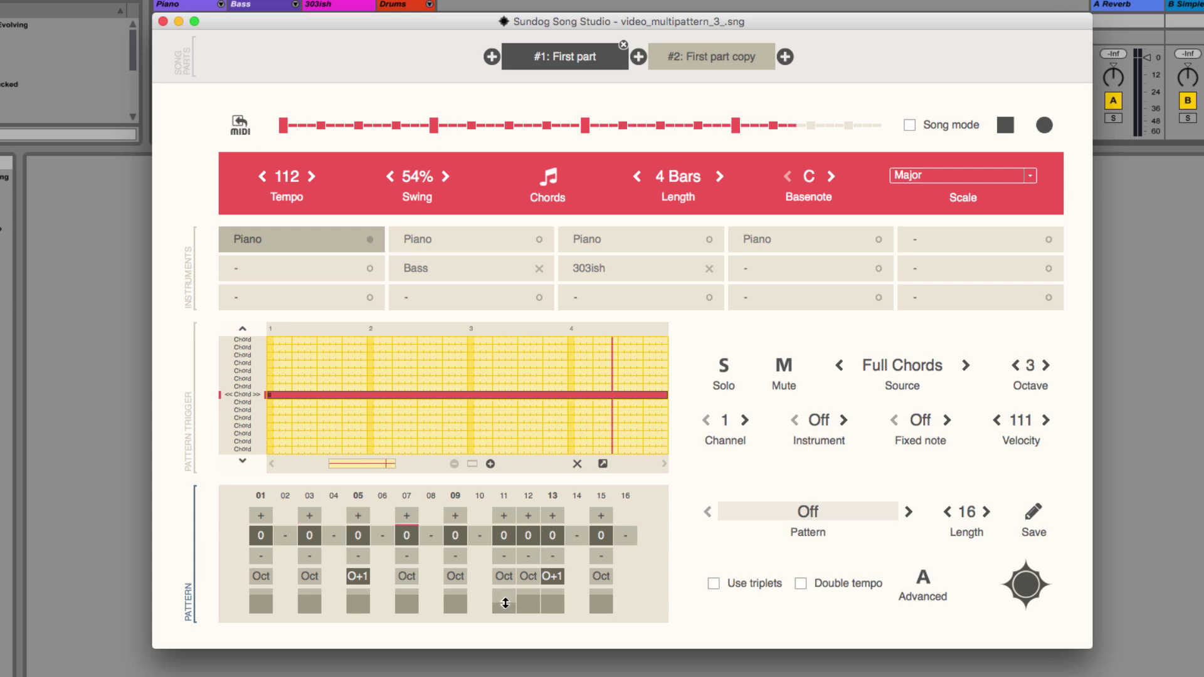
key("space")
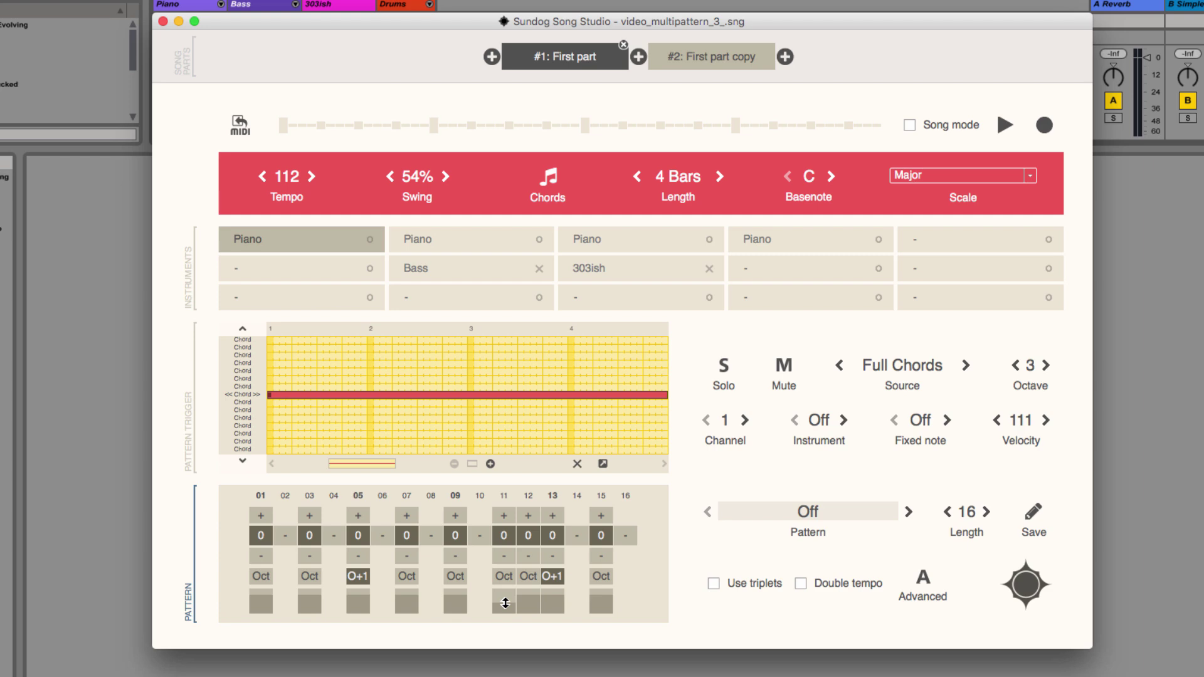
Switch the first piano's chord source to Full Chords+ and audition it.
left_click(966, 365)
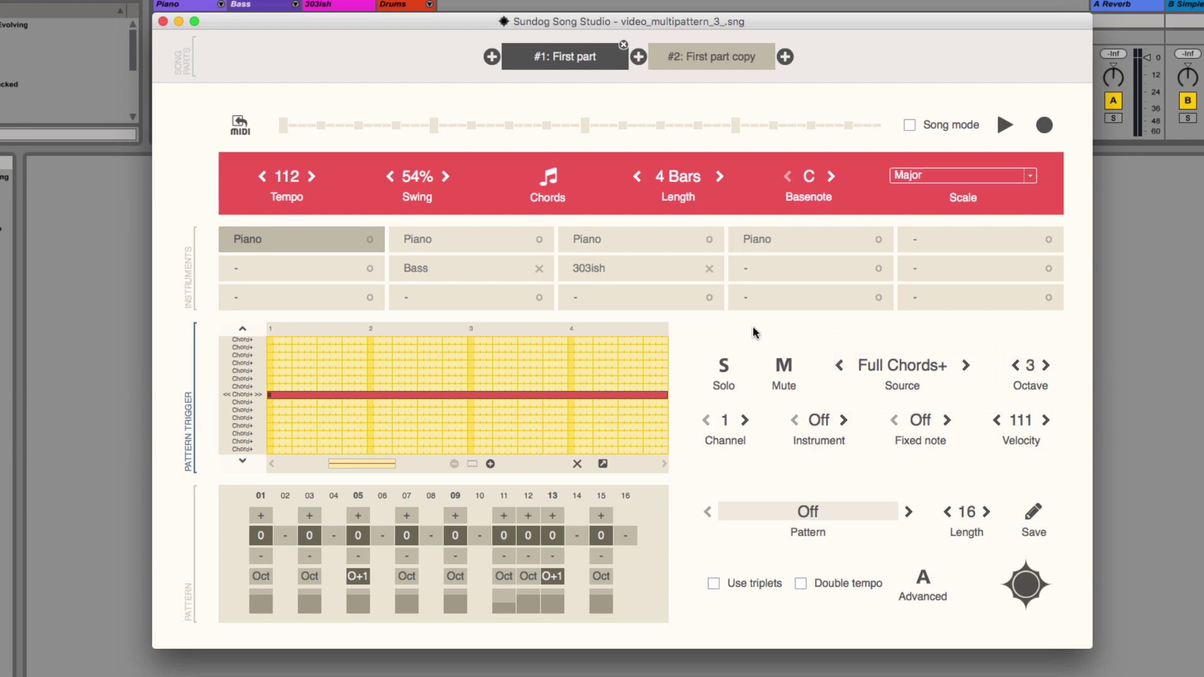
key("space")
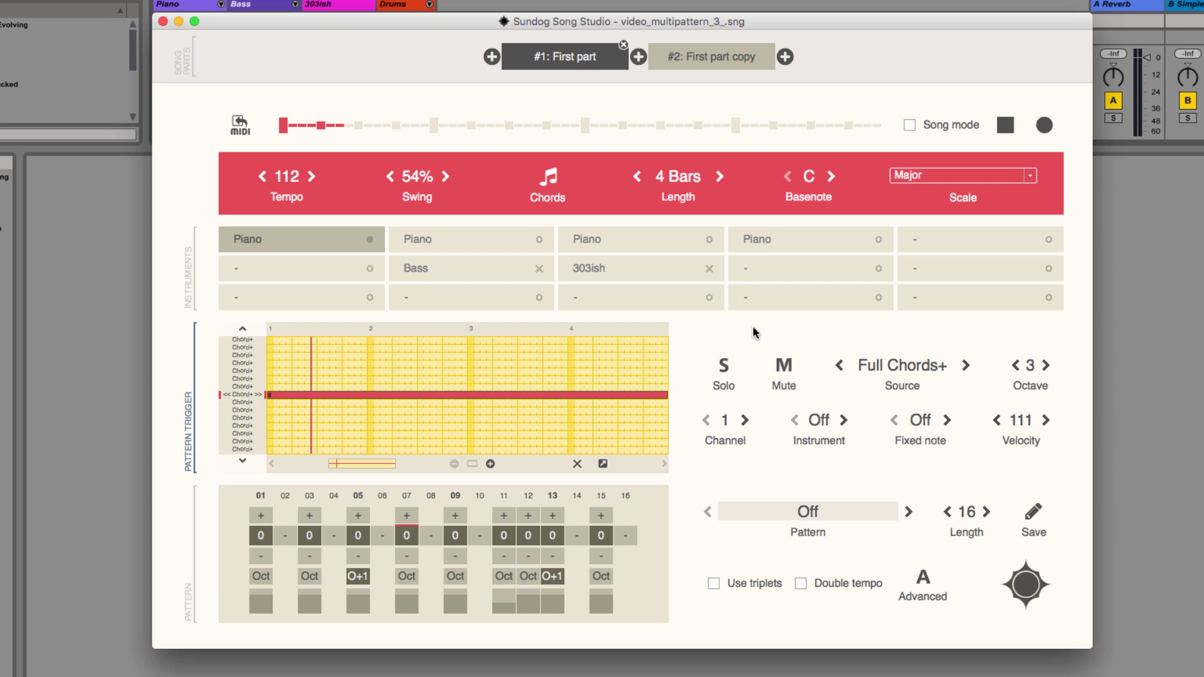
key("space")
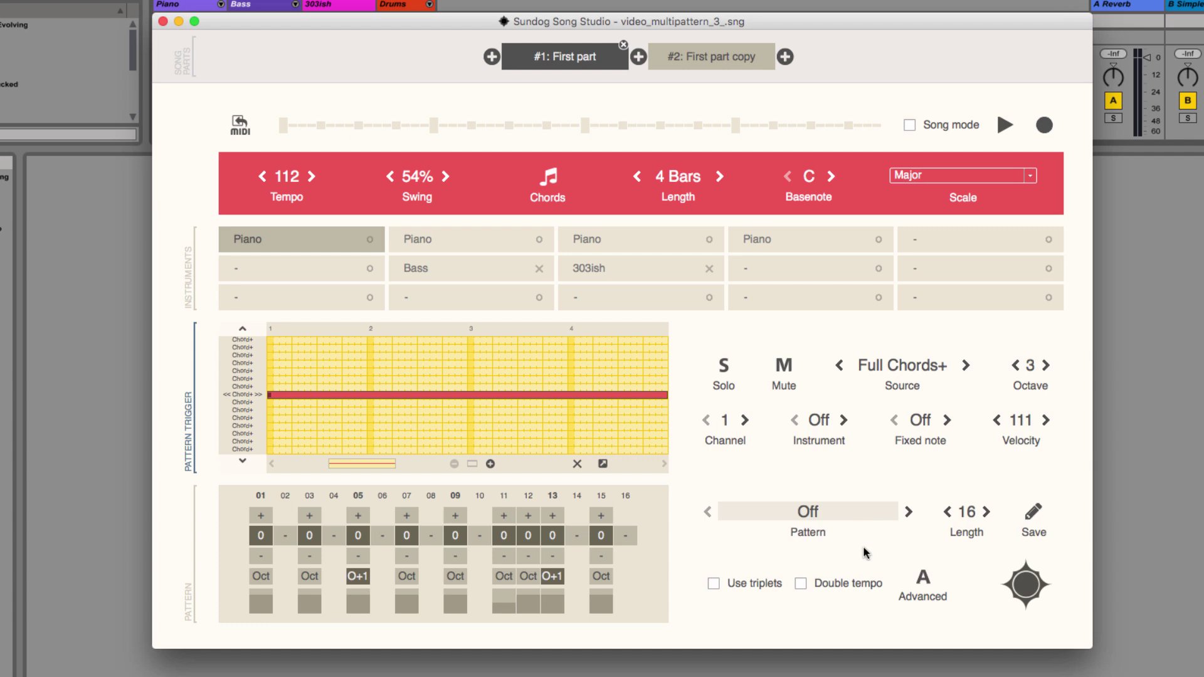
Enable Multi-patterns in the first piano's Advanced options and confirm.
left_click(922, 578)
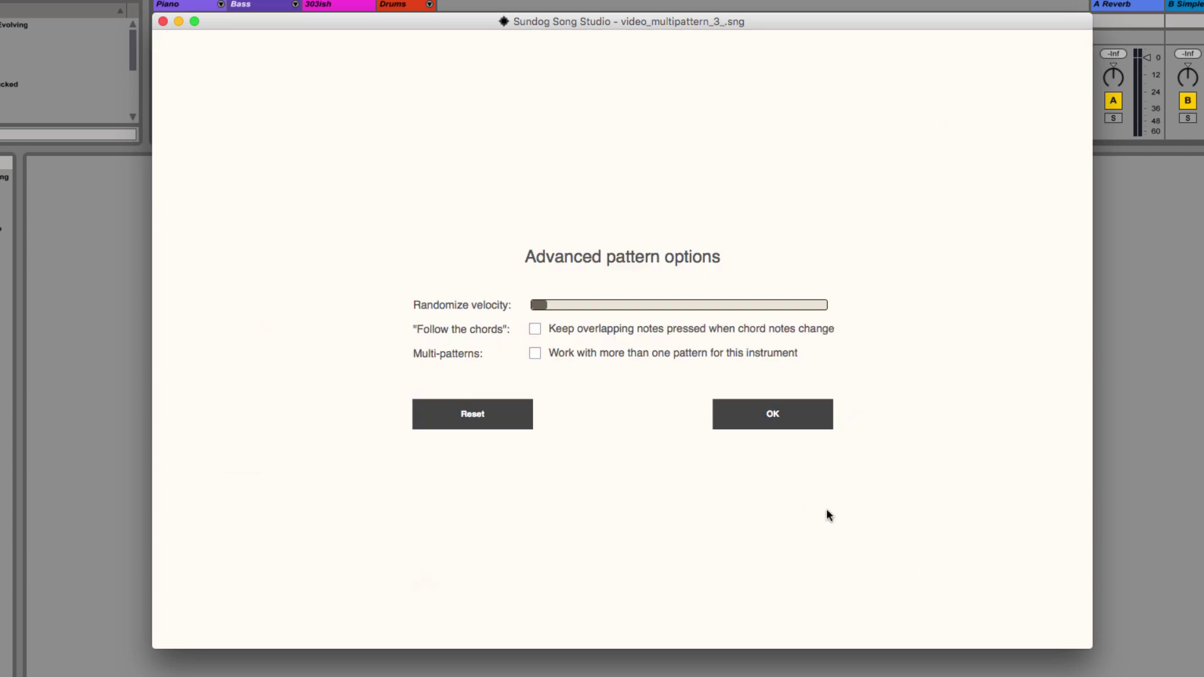
left_click(536, 354)
left_click(772, 413)
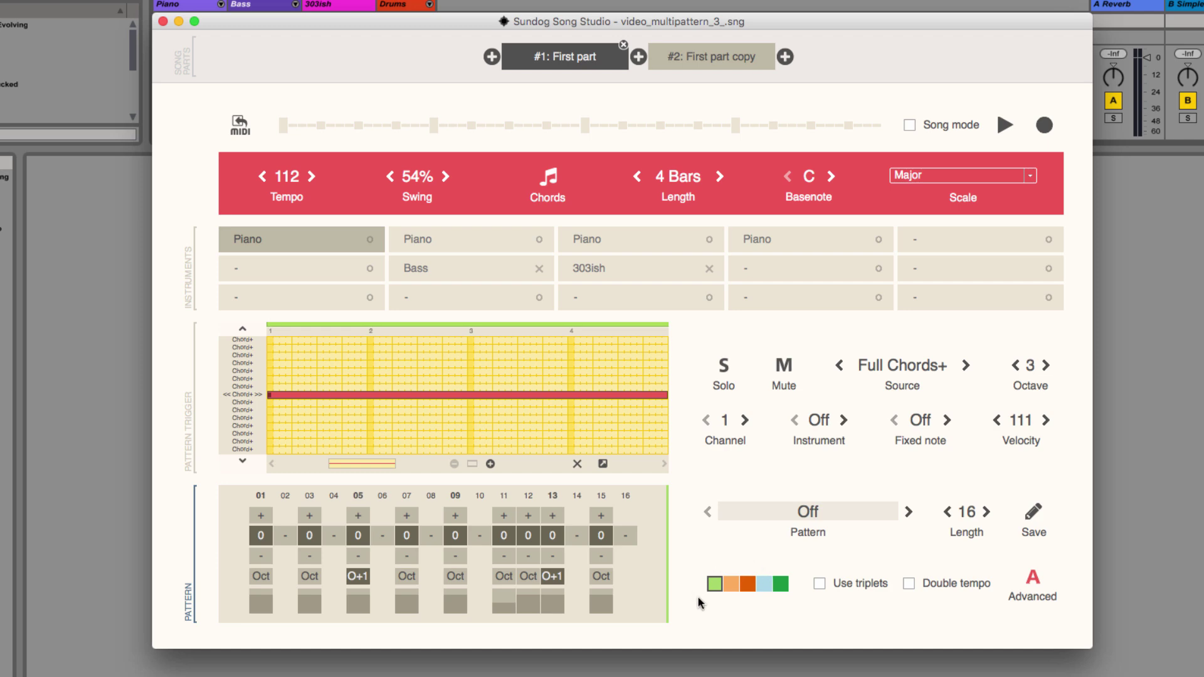
Paint the 6-step pattern into bar 4, then the 2-step pattern at its end, and play.
left_click(731, 584)
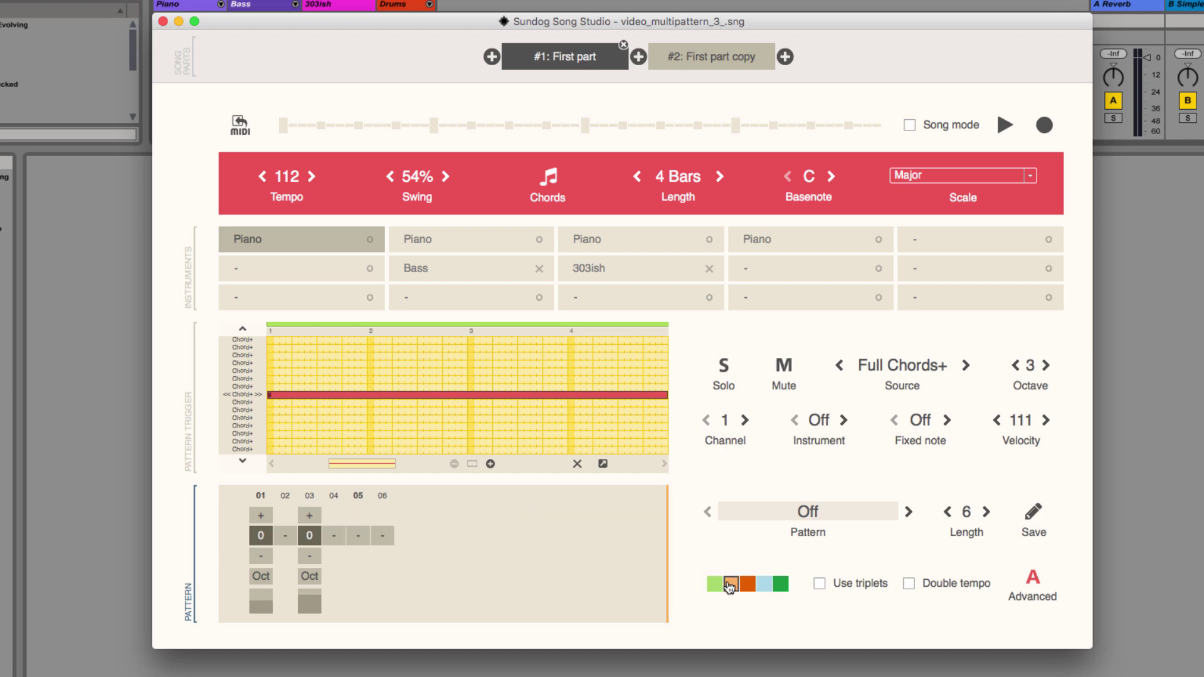
left_click(749, 583)
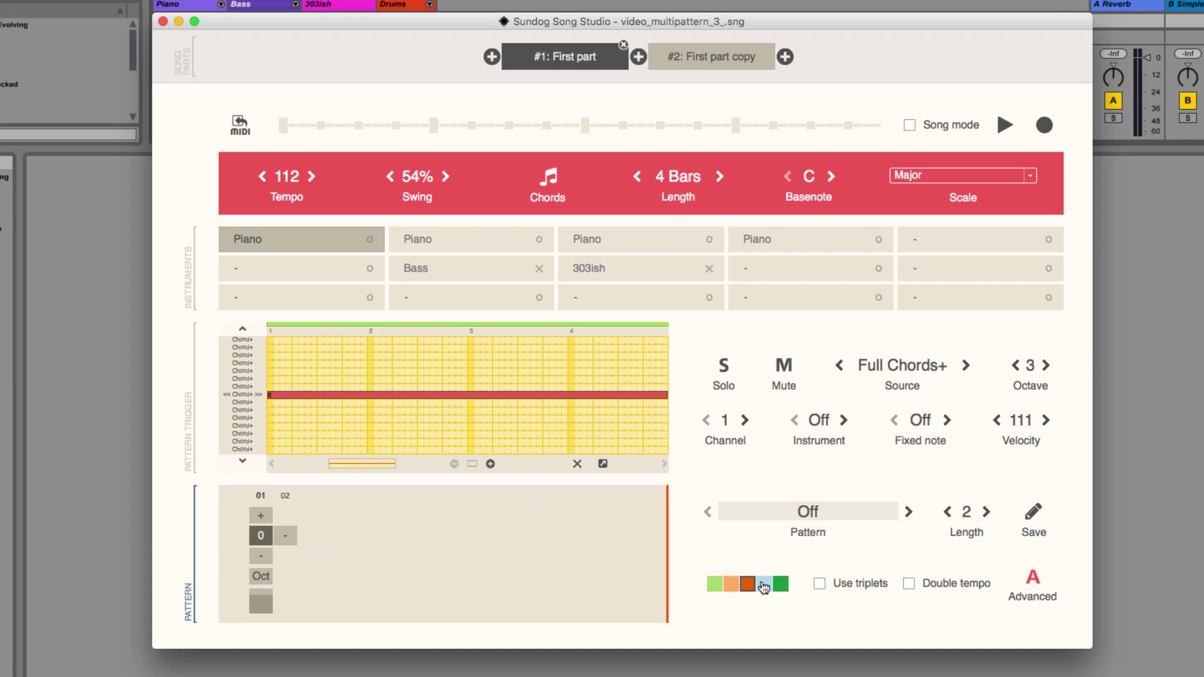
left_click(732, 586)
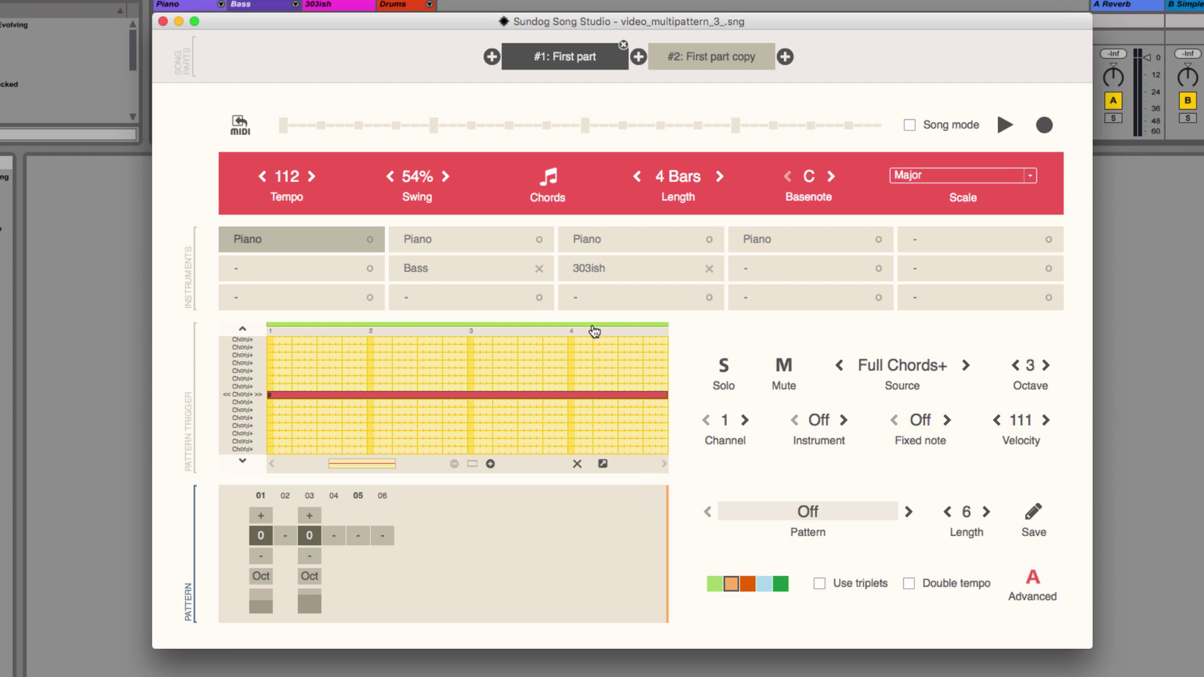
left_click_drag(597, 329, 668, 329)
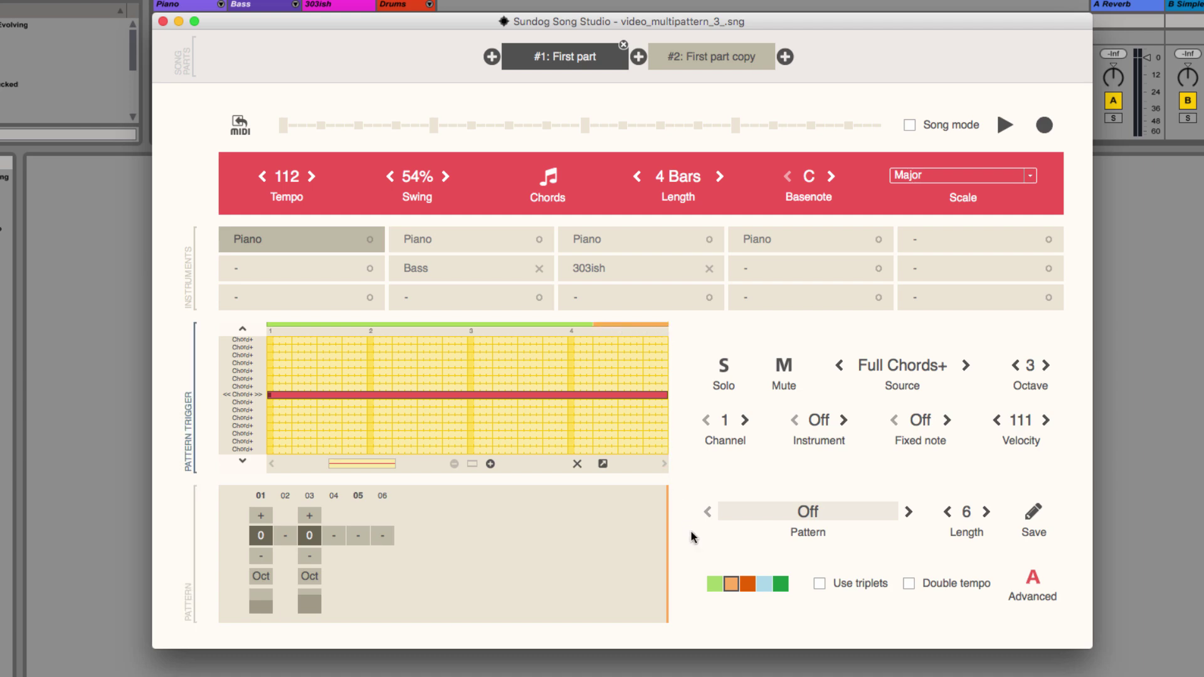
left_click(750, 586)
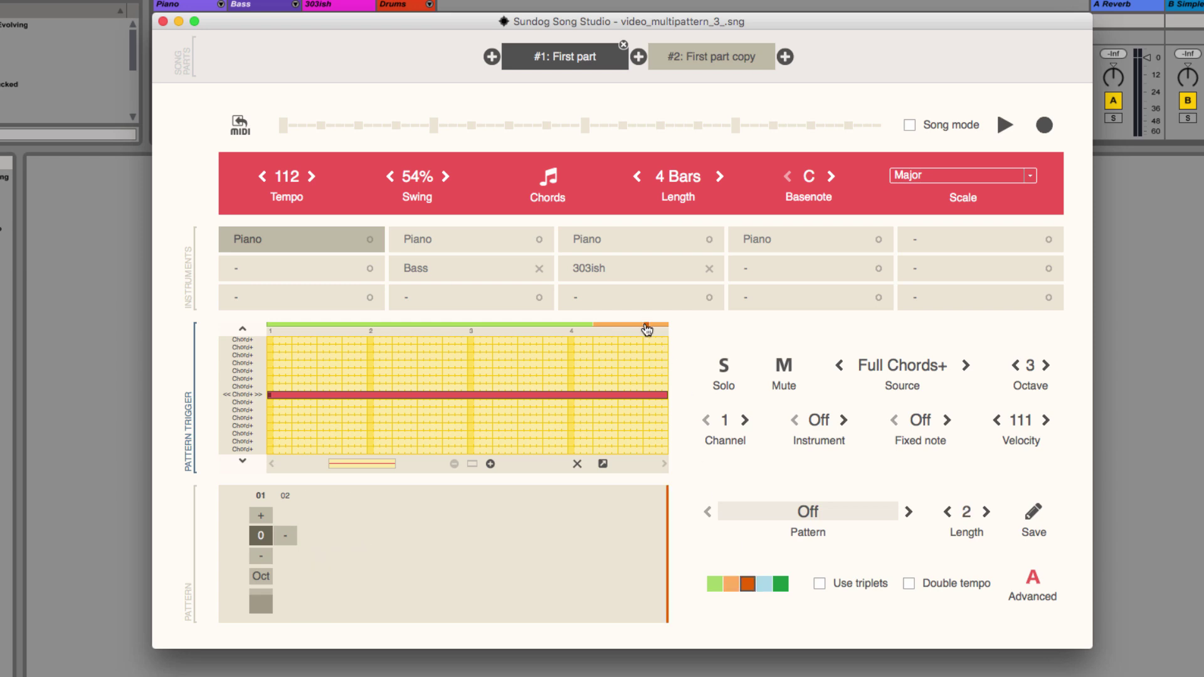
left_click_drag(645, 328, 670, 328)
key("space")
Set velocity randomization in the Advanced options, confirm, and stop playback.
left_click(1030, 577)
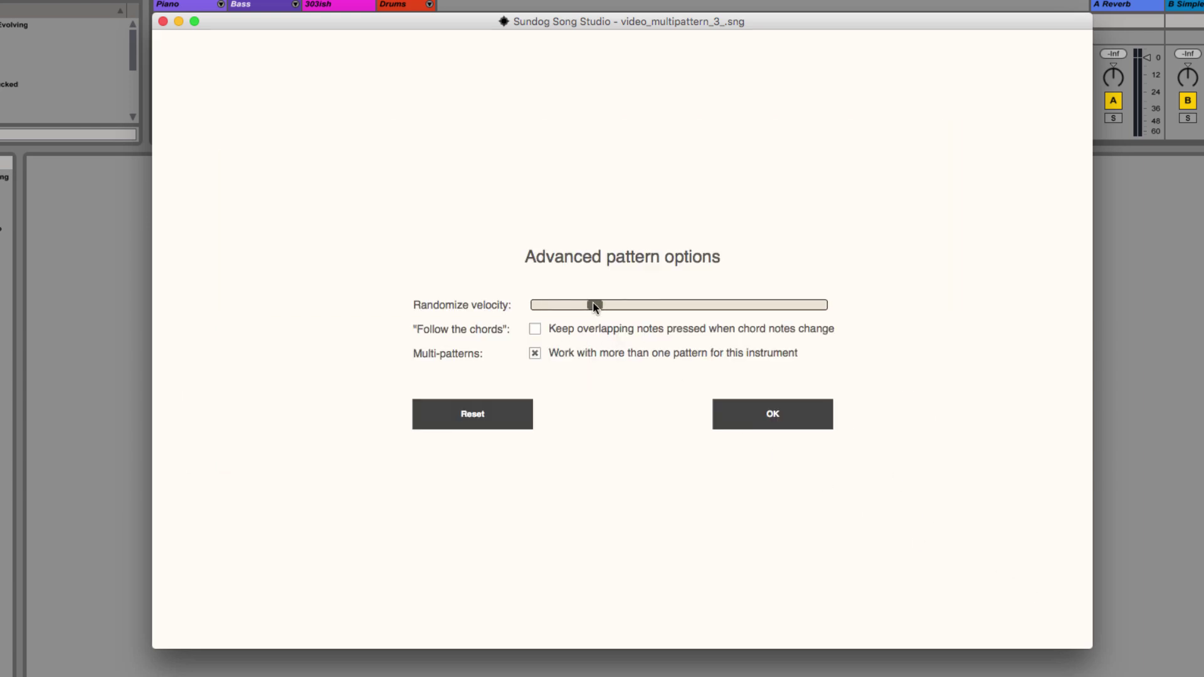
left_click(743, 414)
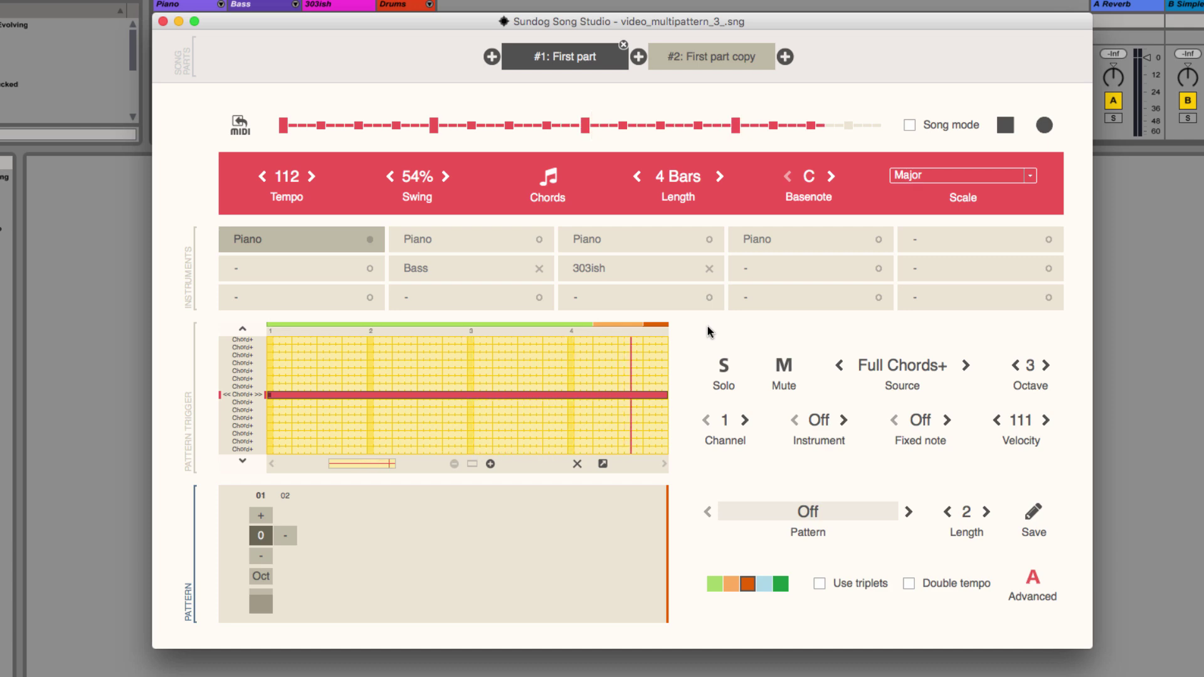
key("space")
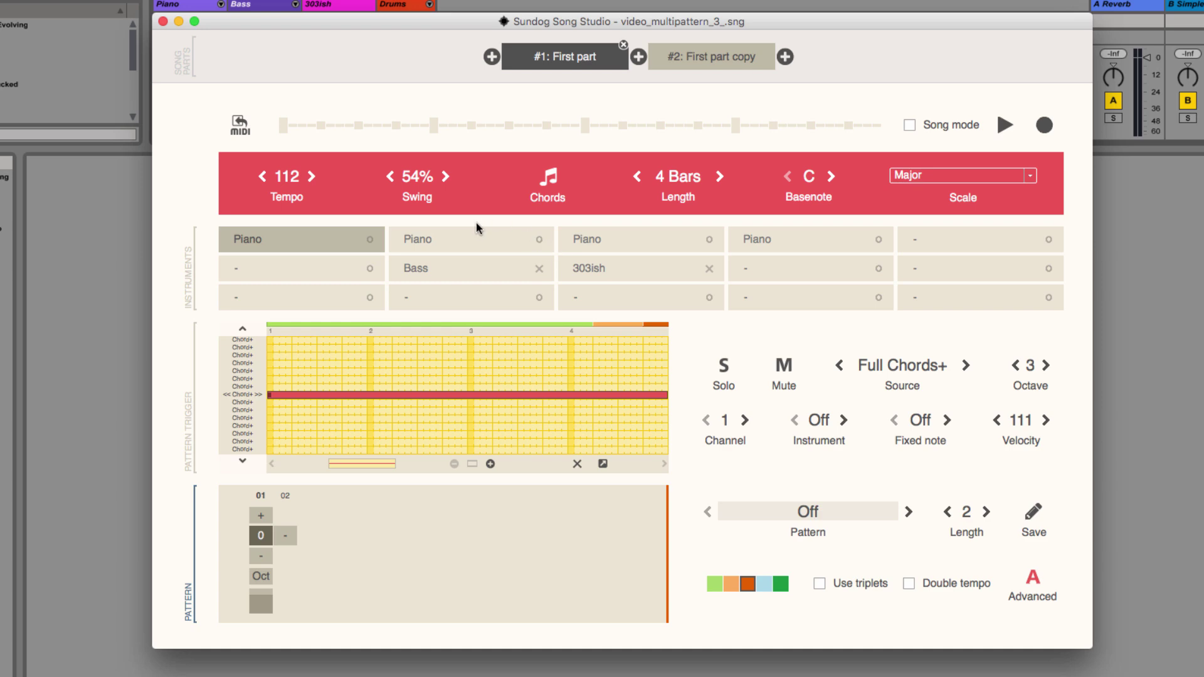
Make the second Piano follow chord notes, with notes on steps 3, 7, 11, 15.
left_click(469, 247)
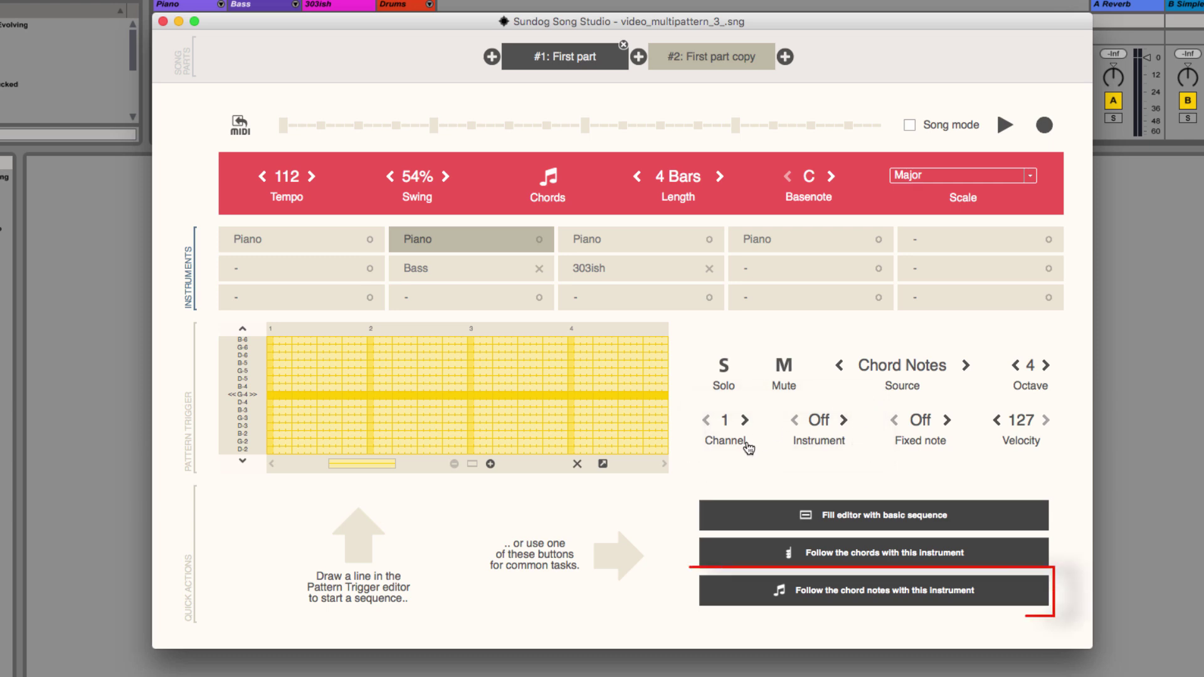
left_click(840, 590)
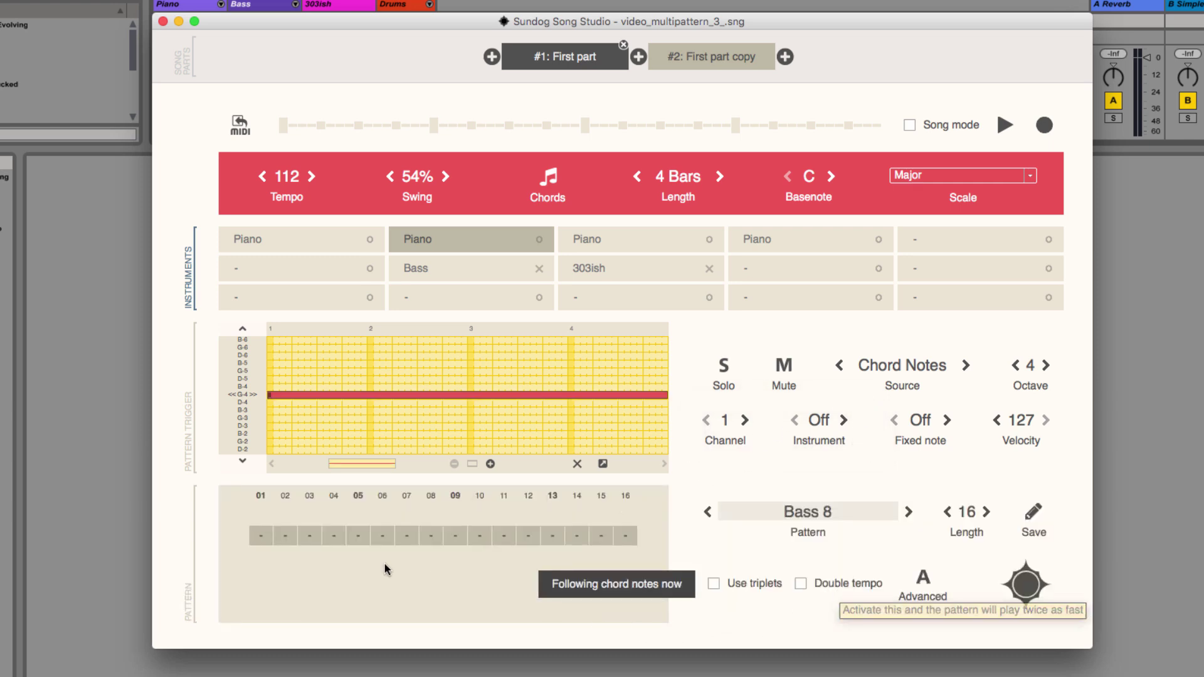
left_click(311, 536)
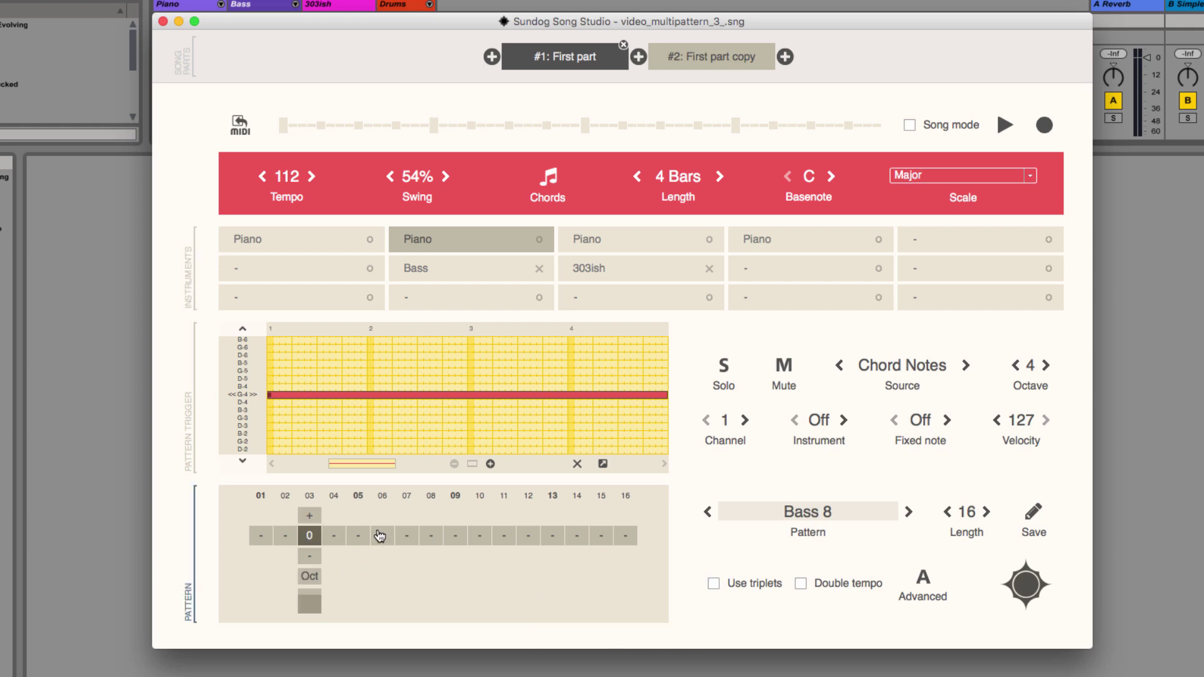
left_click(407, 536)
left_click(504, 538)
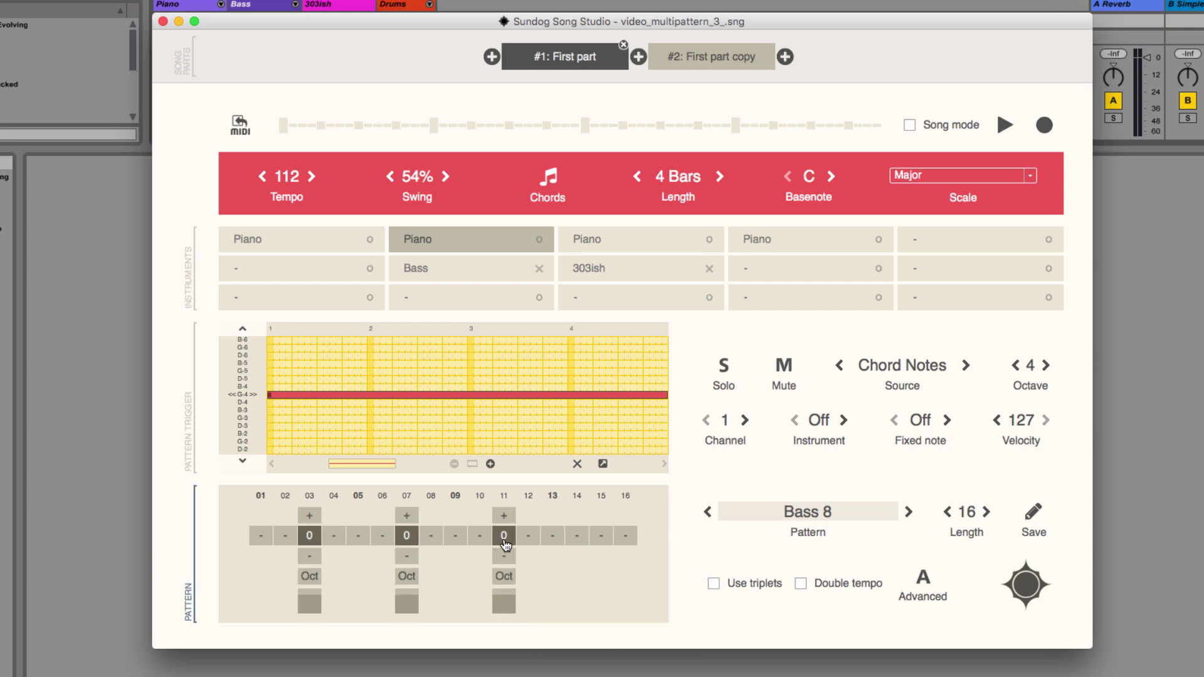
left_click(599, 537)
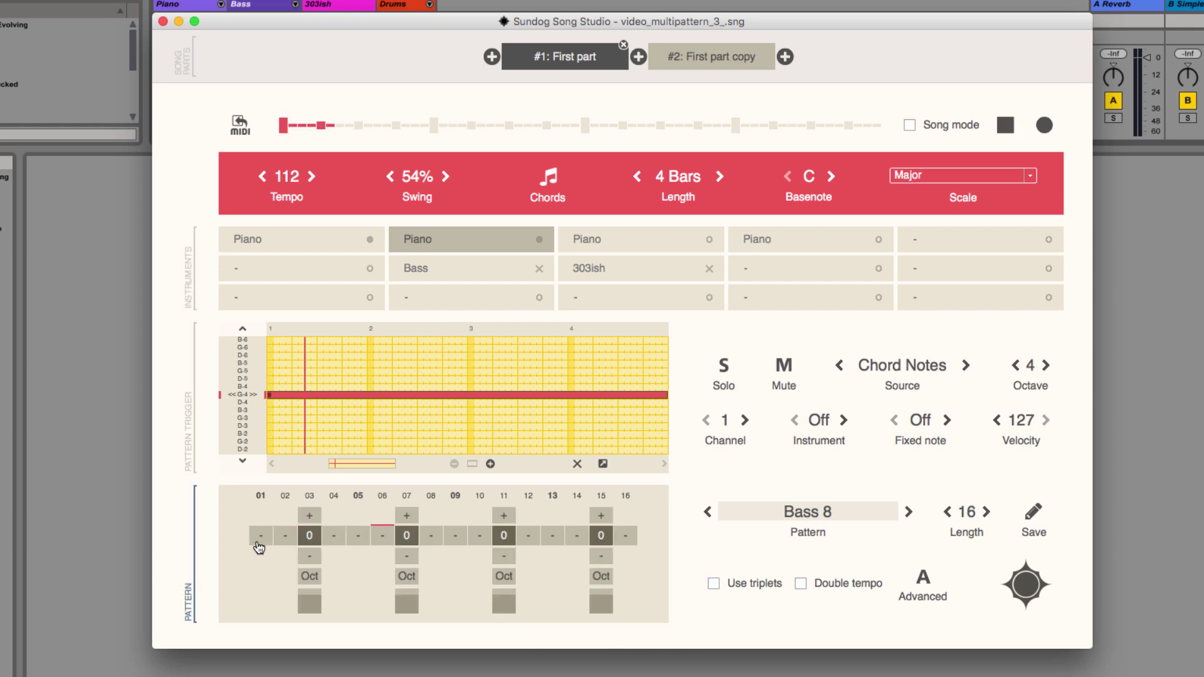
Raise the pitch of two offbeat notes and stop playback.
left_click(406, 516)
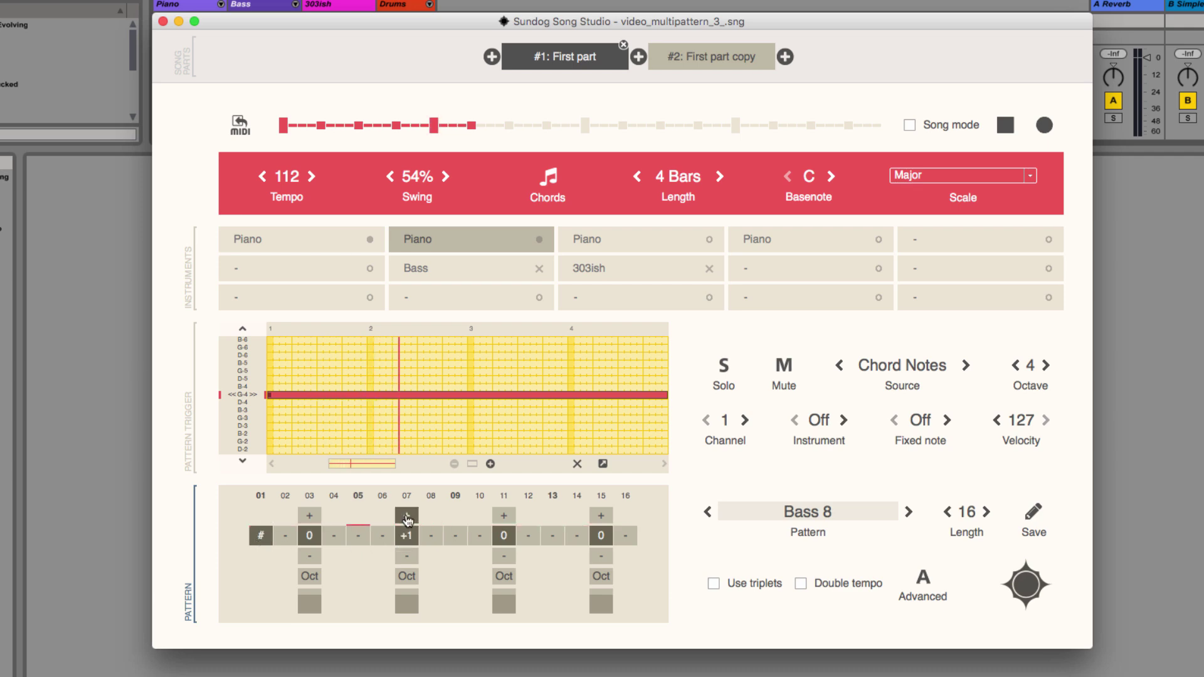
left_click(504, 515)
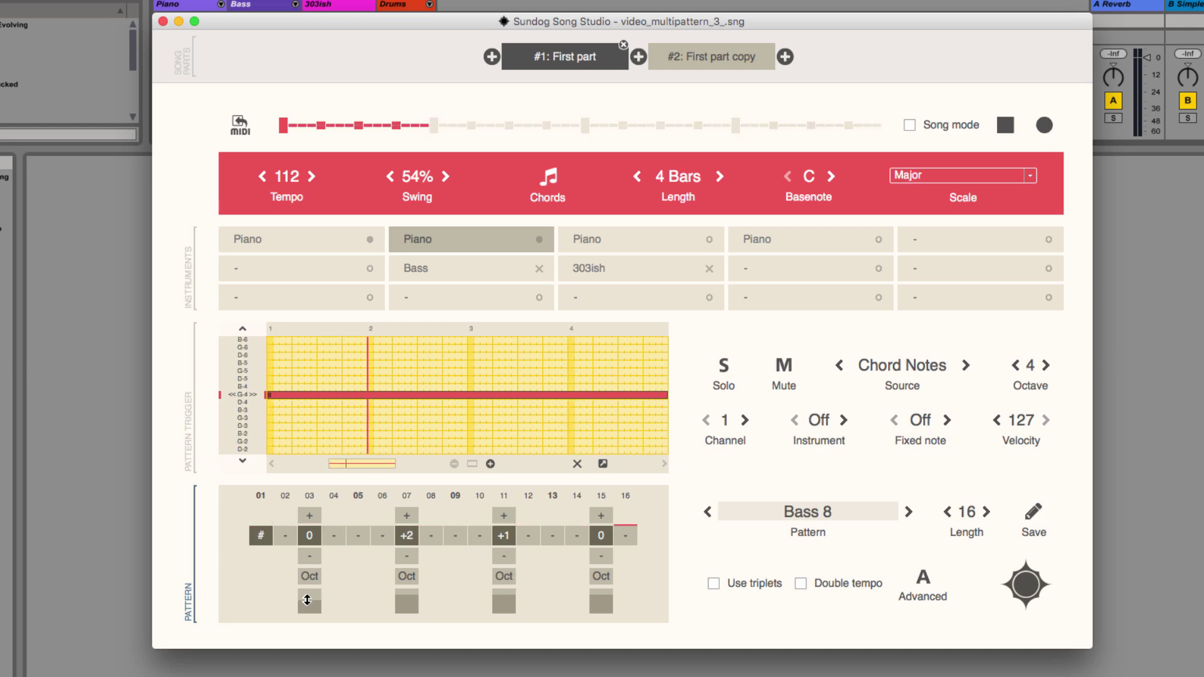
key("space")
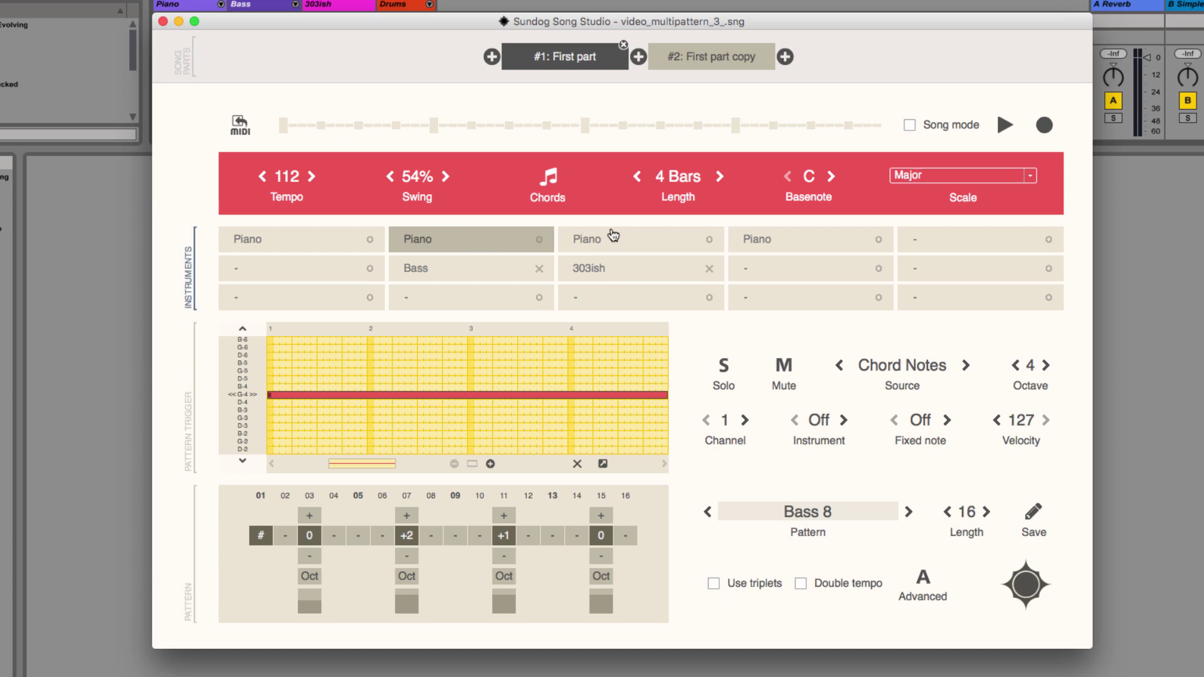
Give the third piano octave 4 and the arp/l08 arpoct 1 preset, then stop playback.
left_click(633, 243)
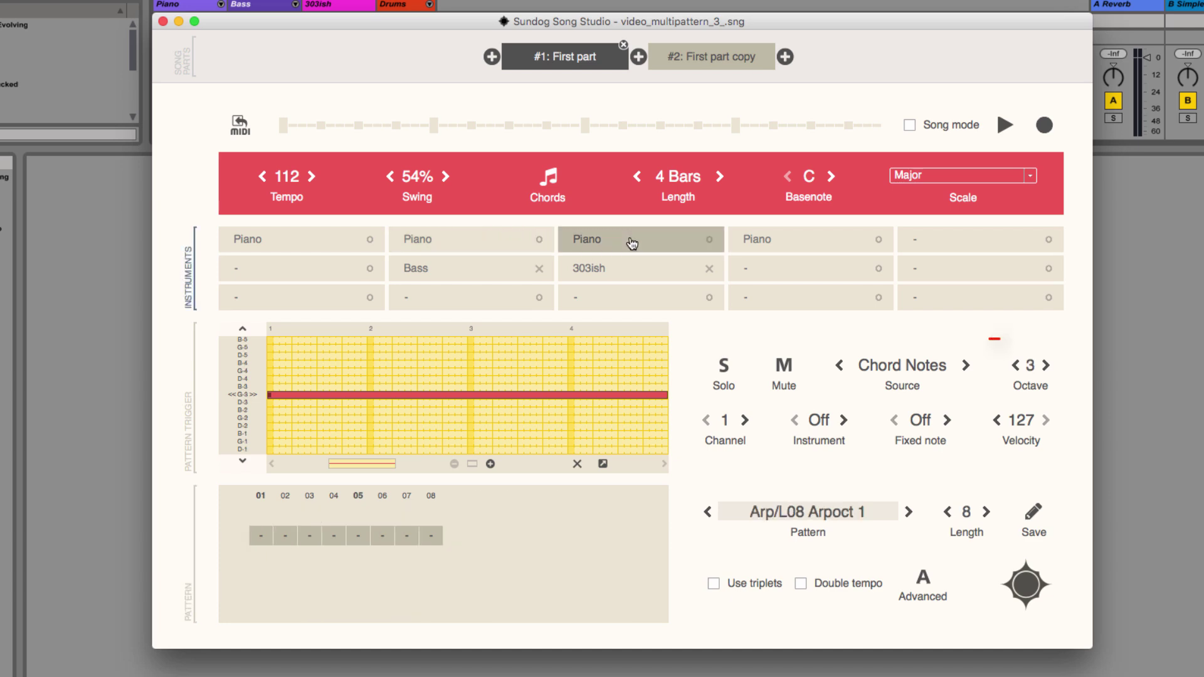
left_click(1045, 366)
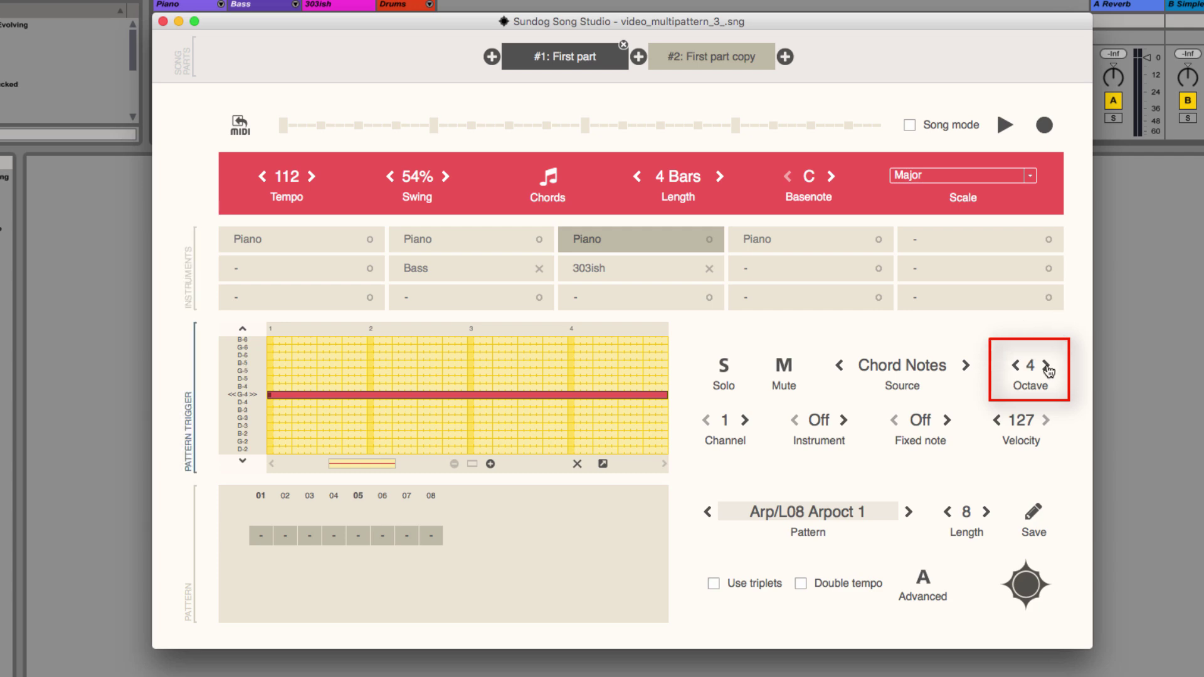
left_click(804, 513)
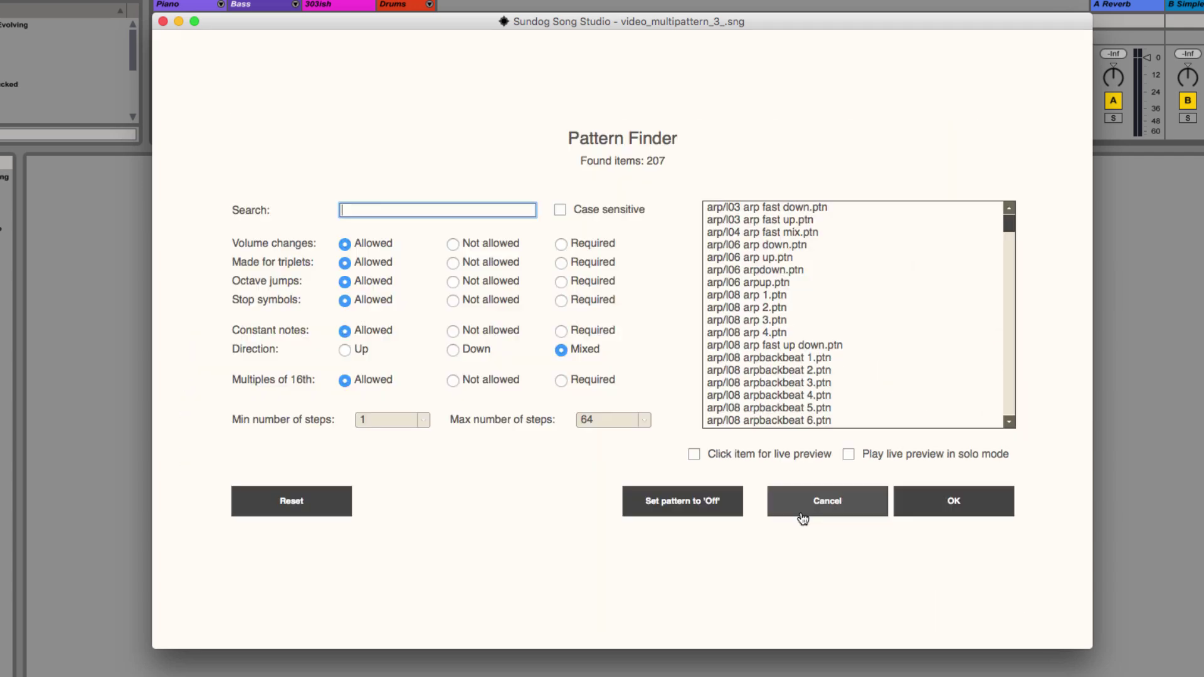
type("arpoct")
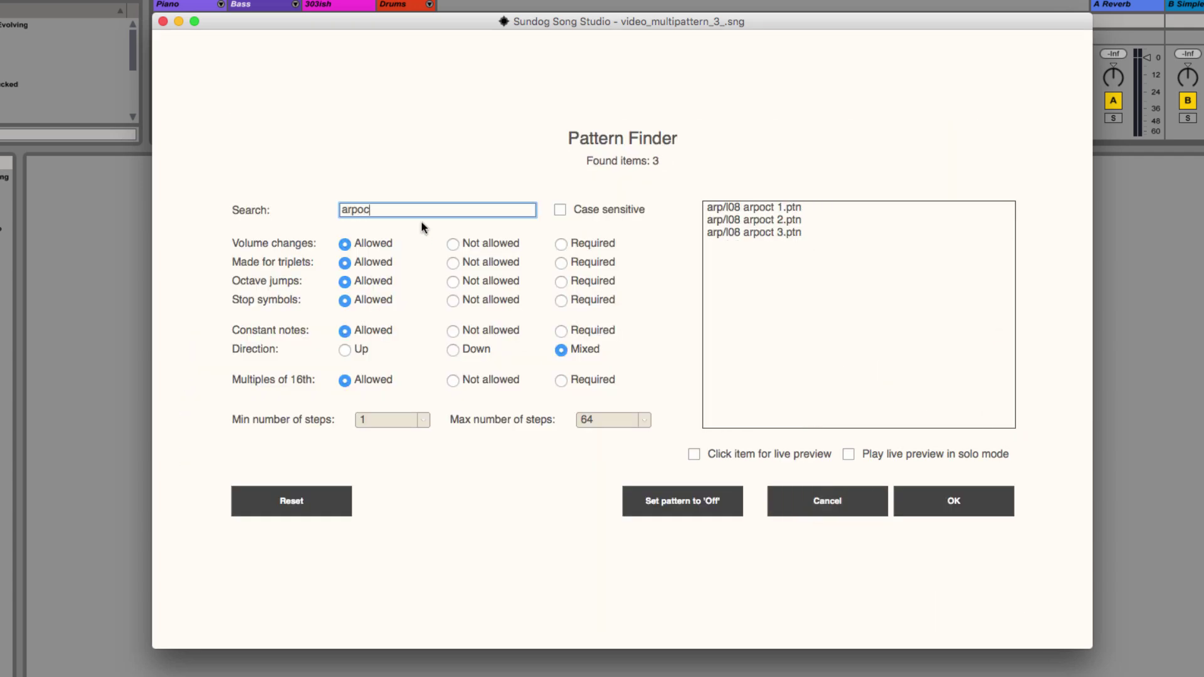
left_click(776, 206)
left_click(952, 501)
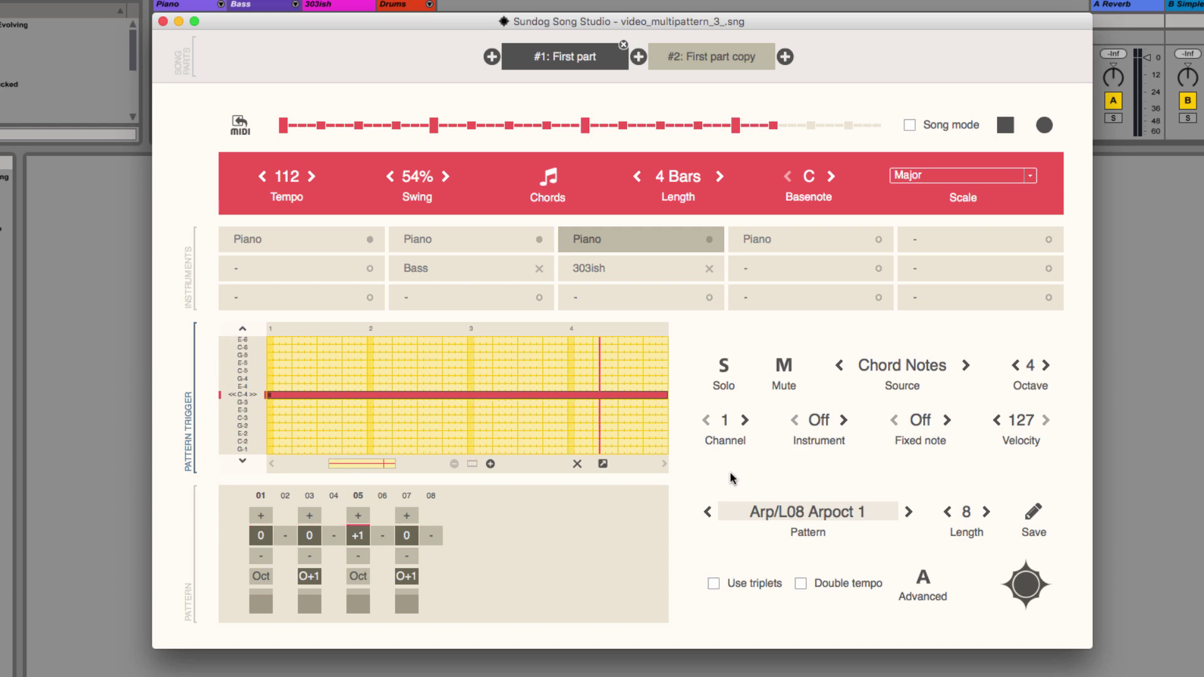
key("space")
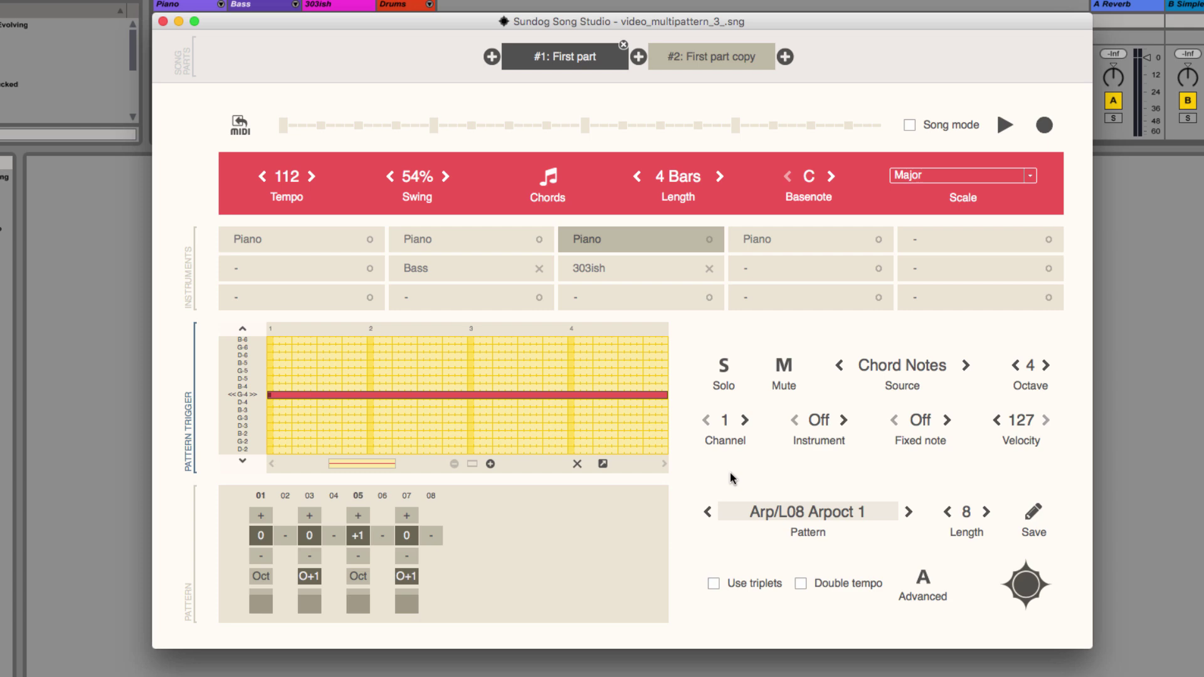
Fill the fourth piano with a basic sequence, load melodic/l08 root and fifth 2, then stop.
left_click(788, 241)
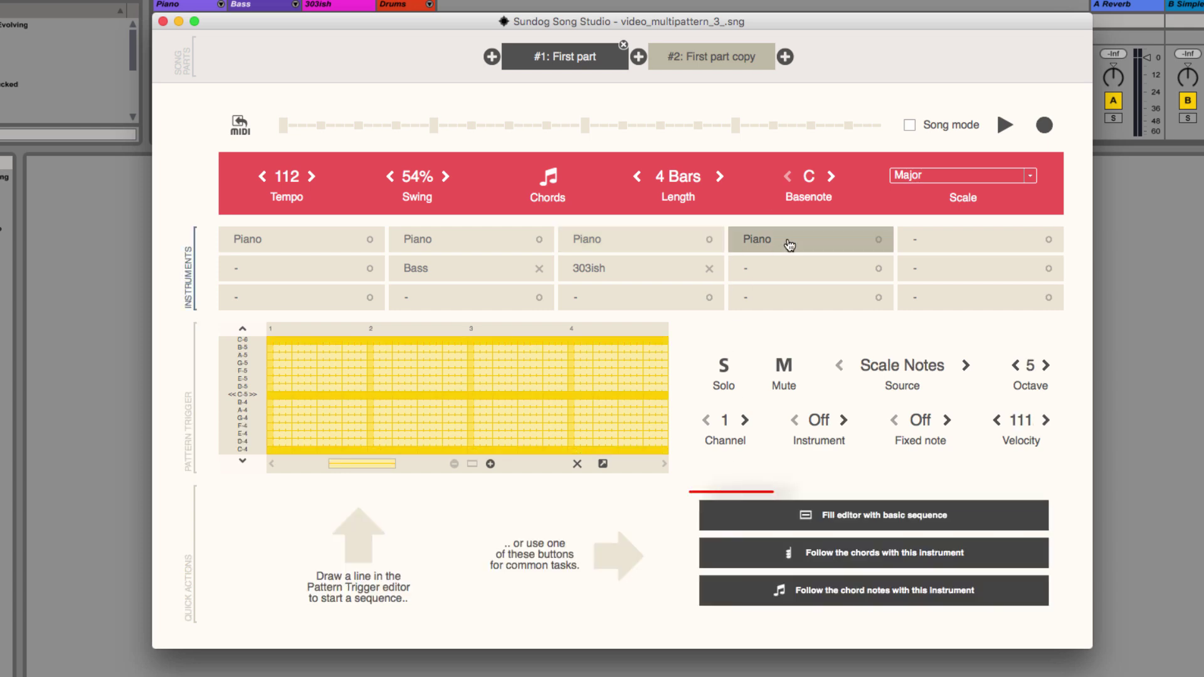
left_click(852, 517)
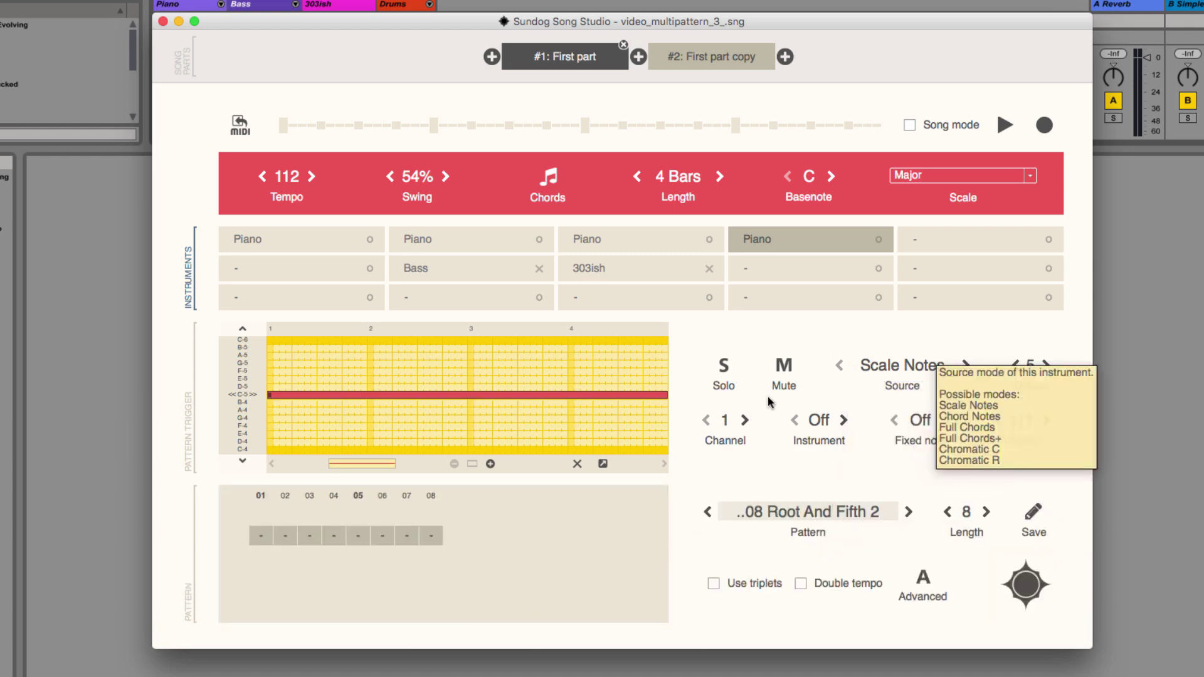
left_click(809, 512)
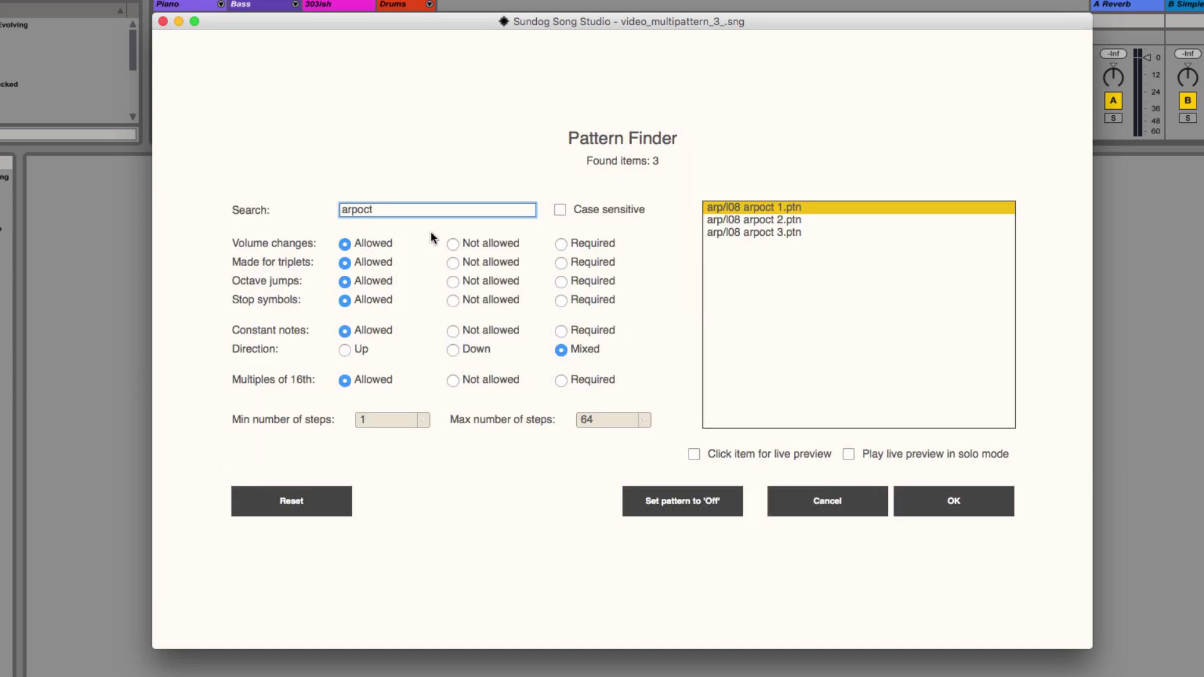
type("roo")
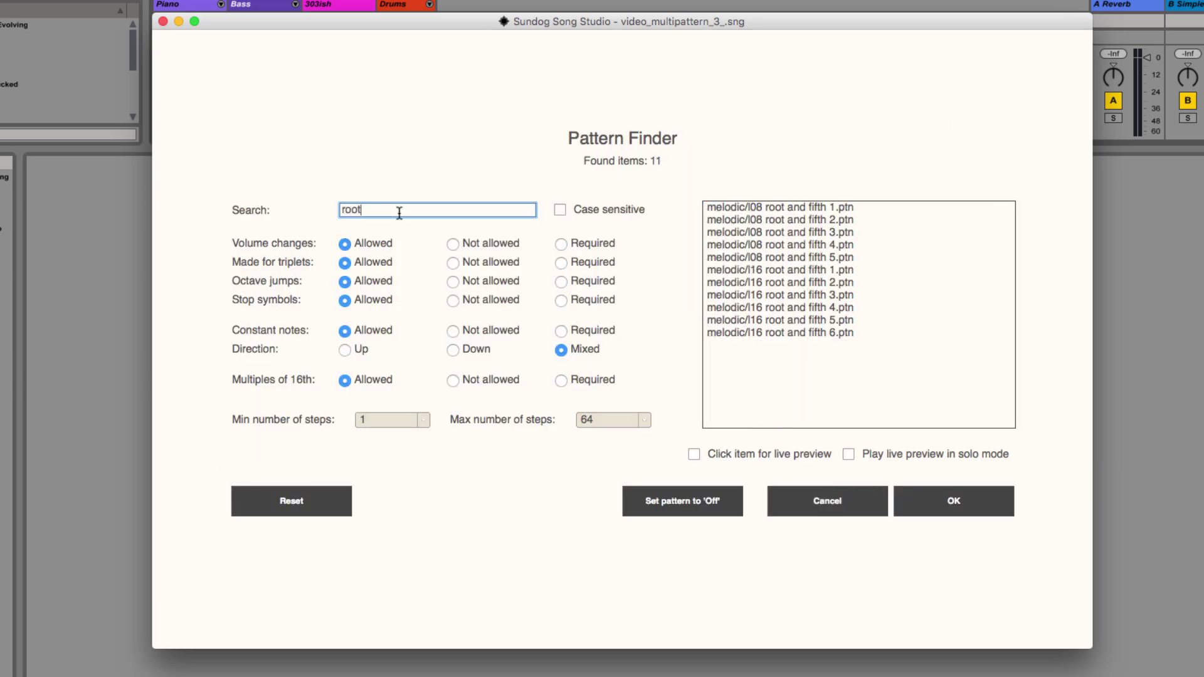
double_click(858, 219)
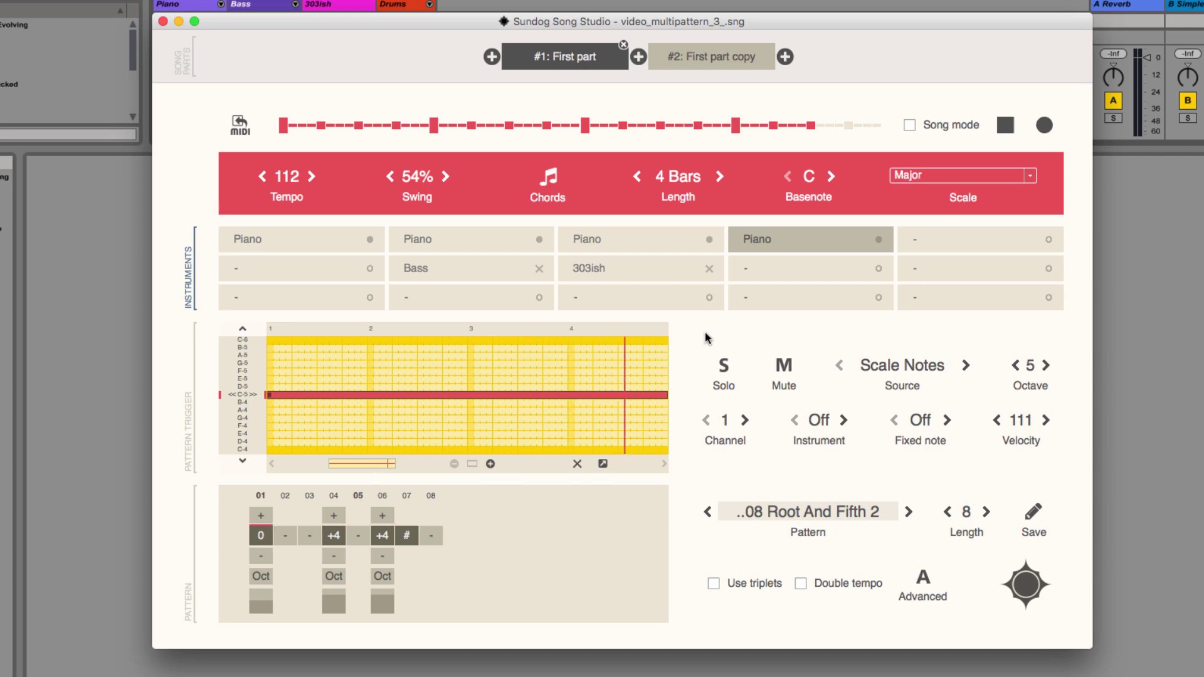
key("space")
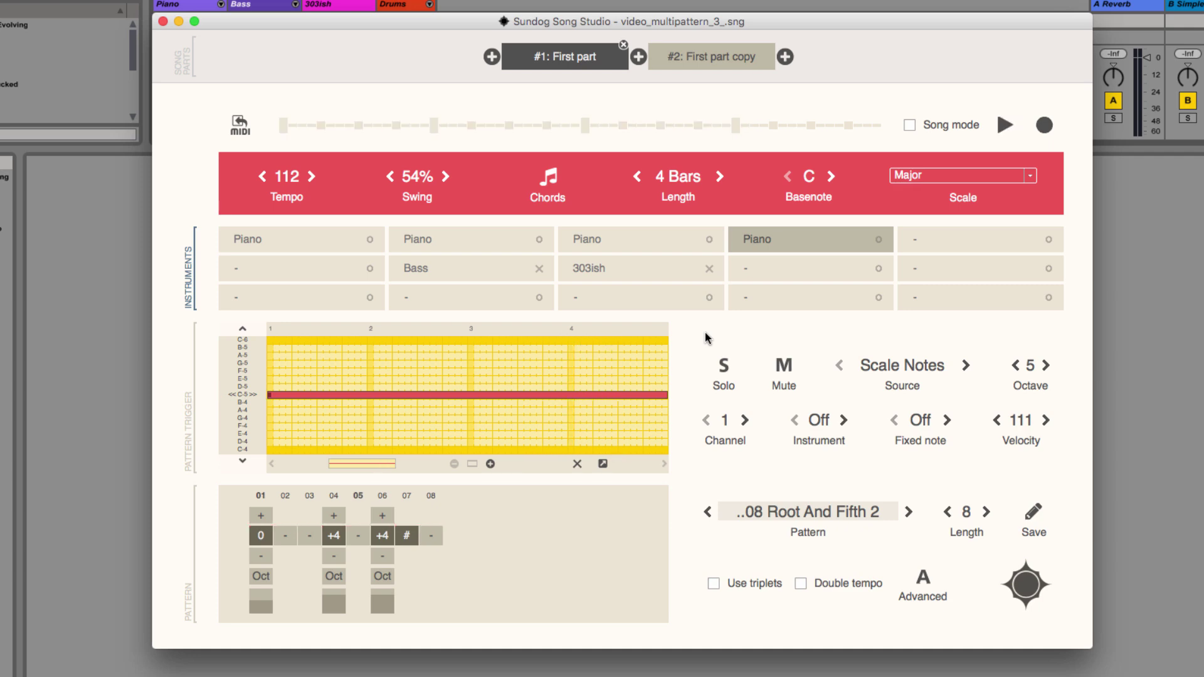
Apply randomized velocity to the fourth, third and second Piano tracks.
left_click(923, 580)
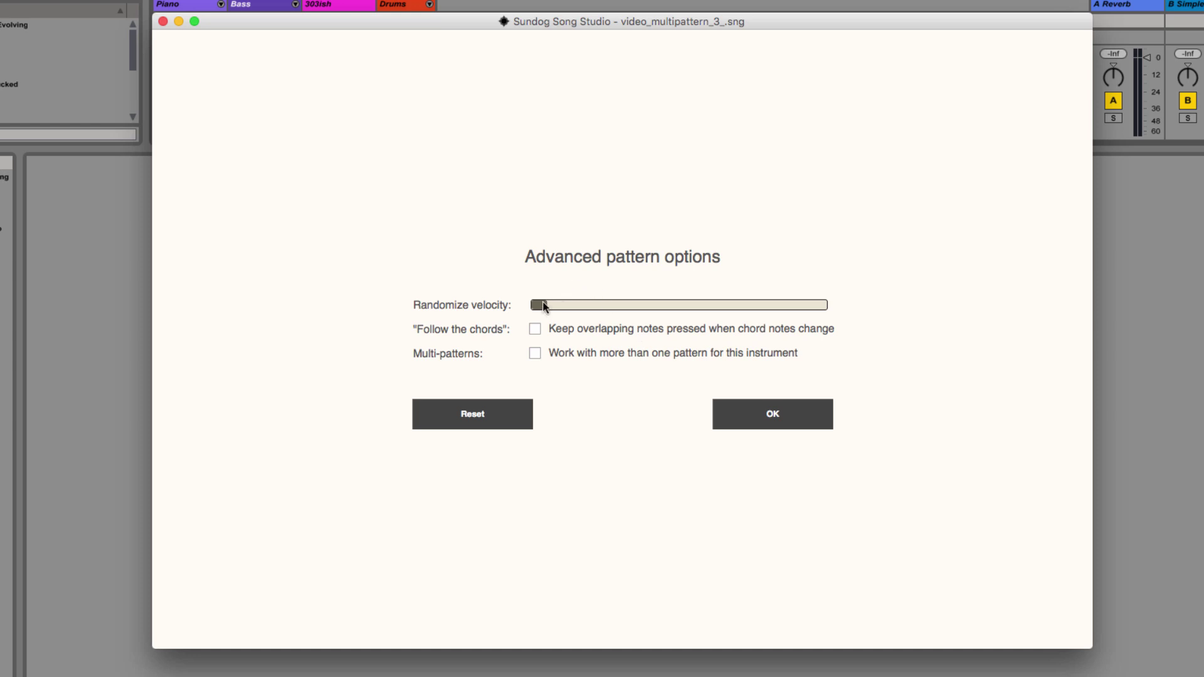
left_click(740, 418)
left_click(628, 238)
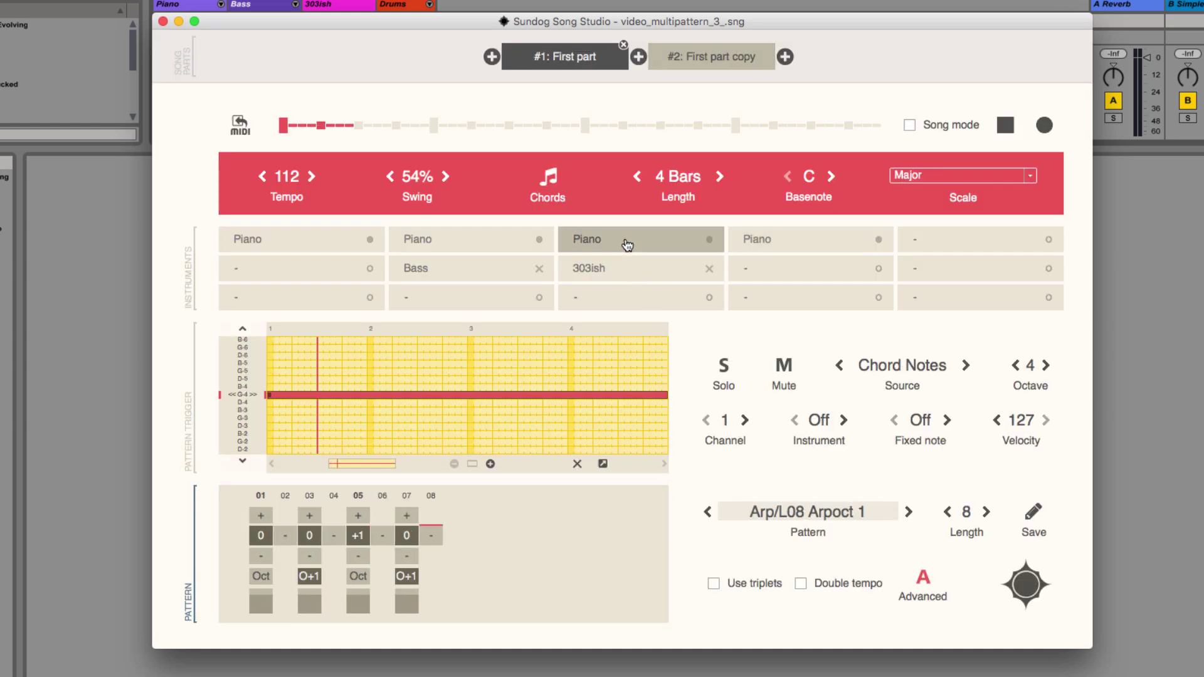
left_click(924, 582)
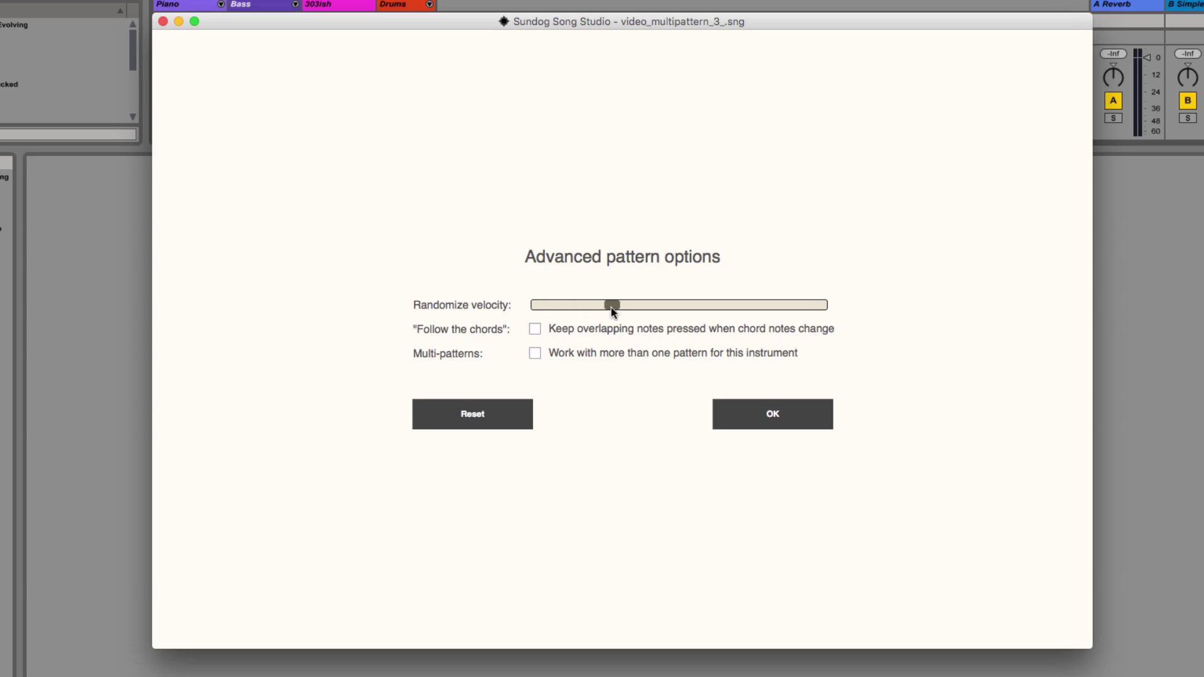
left_click(742, 414)
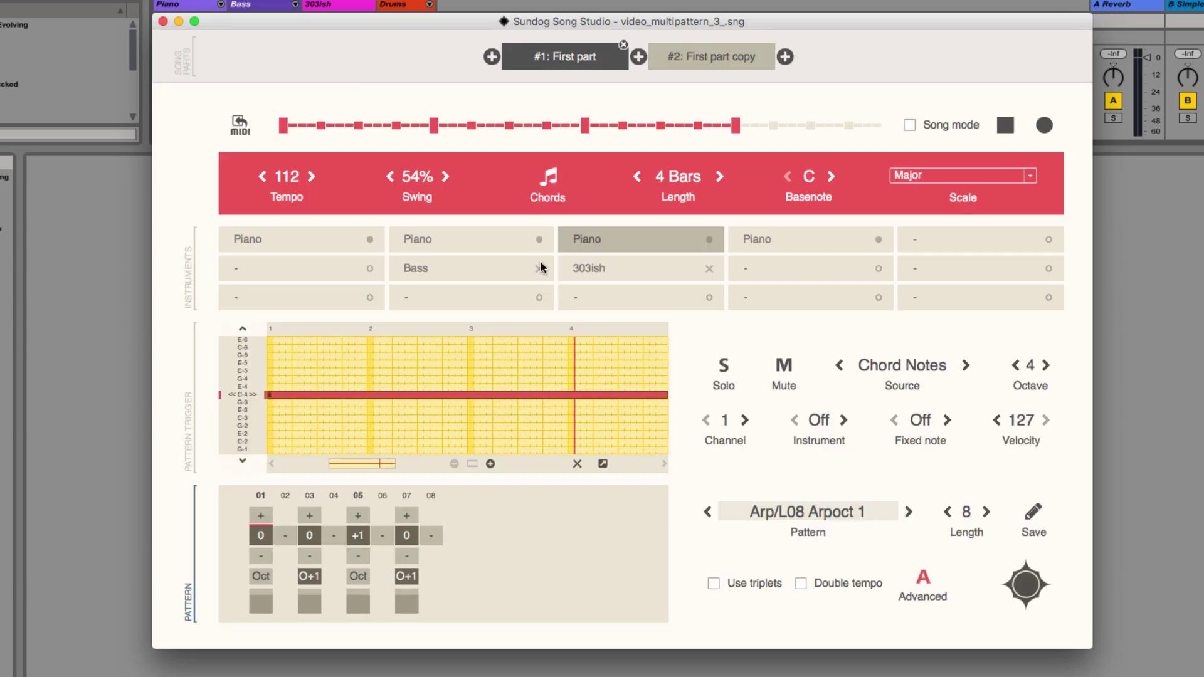
left_click(470, 239)
left_click(922, 581)
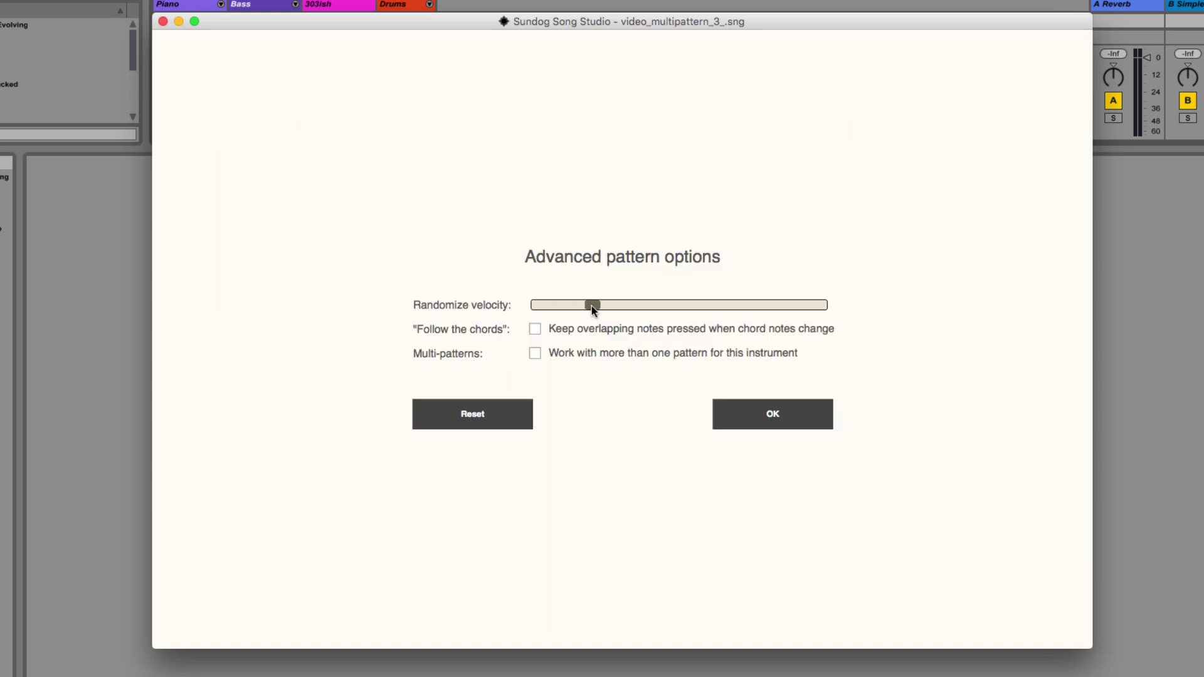
left_click(753, 414)
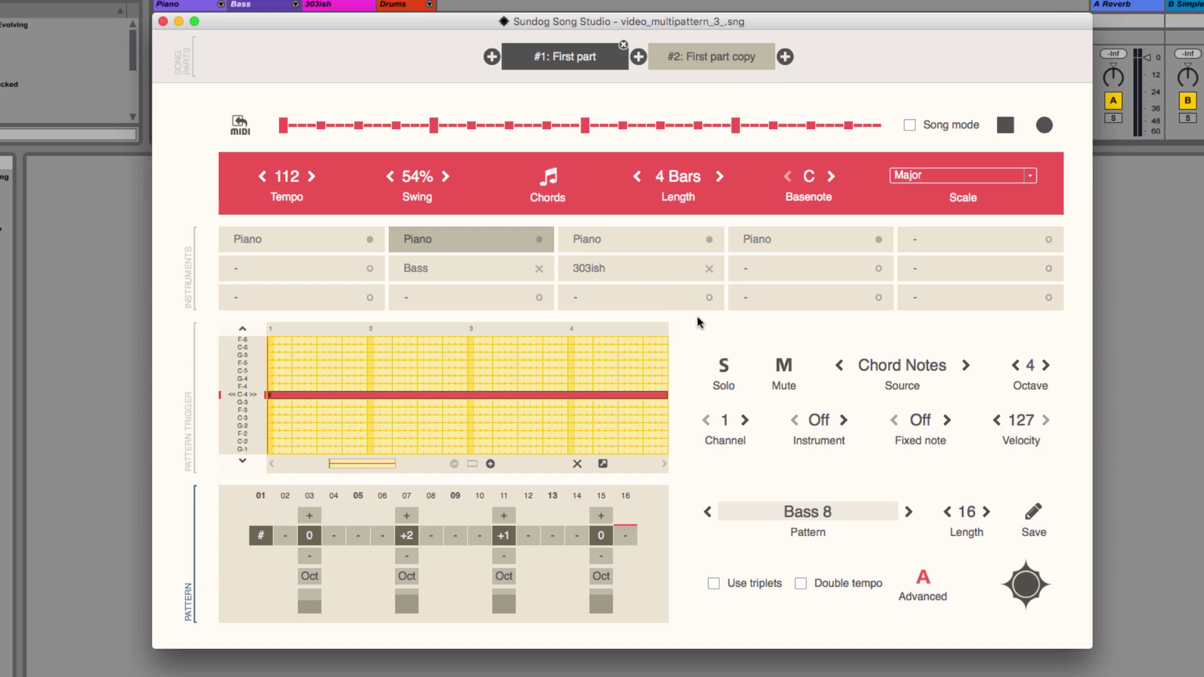
Stop the song and move the Sundog window down and to the right.
key("space")
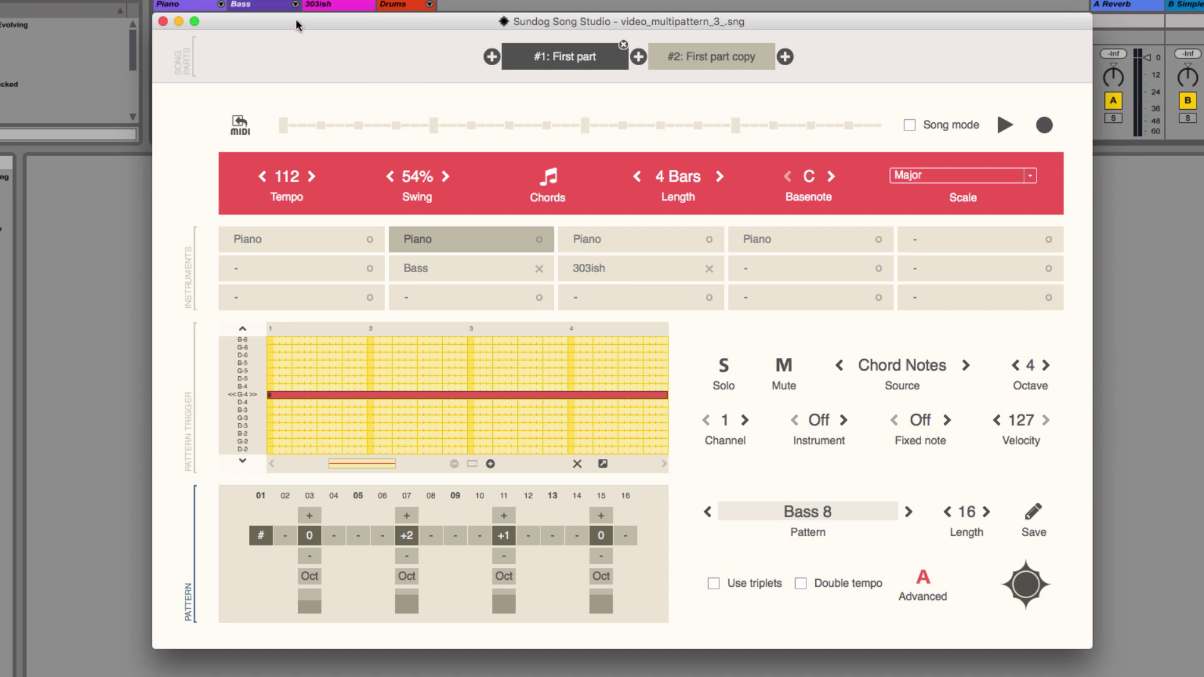
left_click_drag(296, 24, 350, 81)
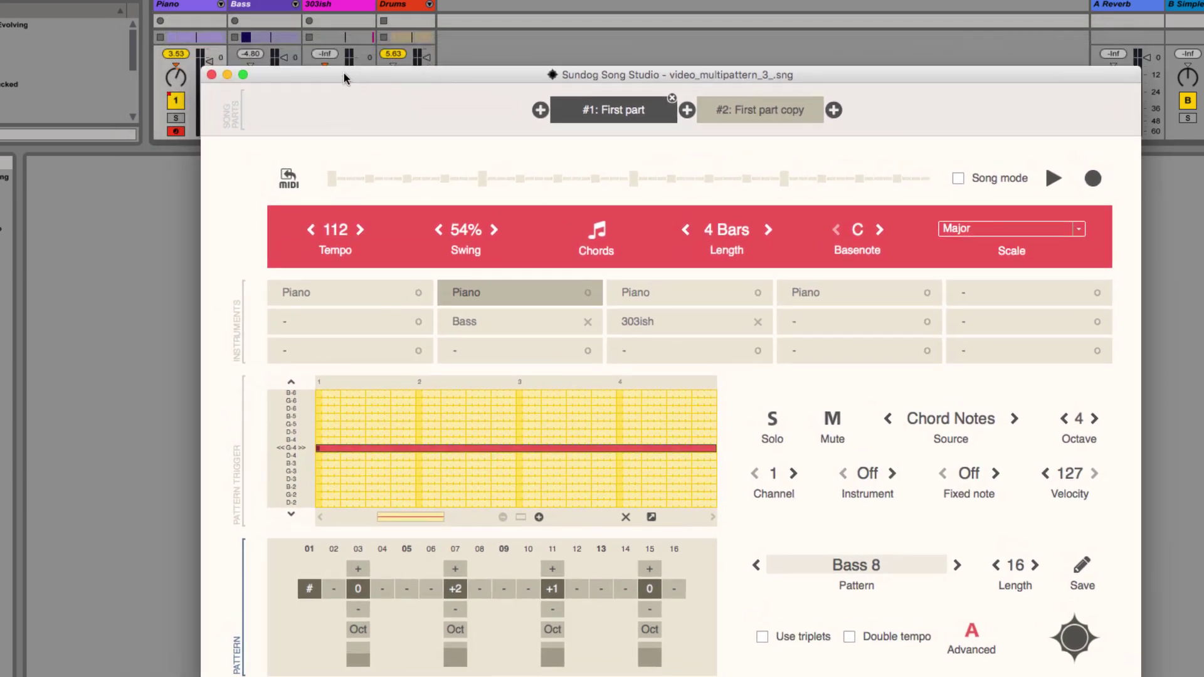